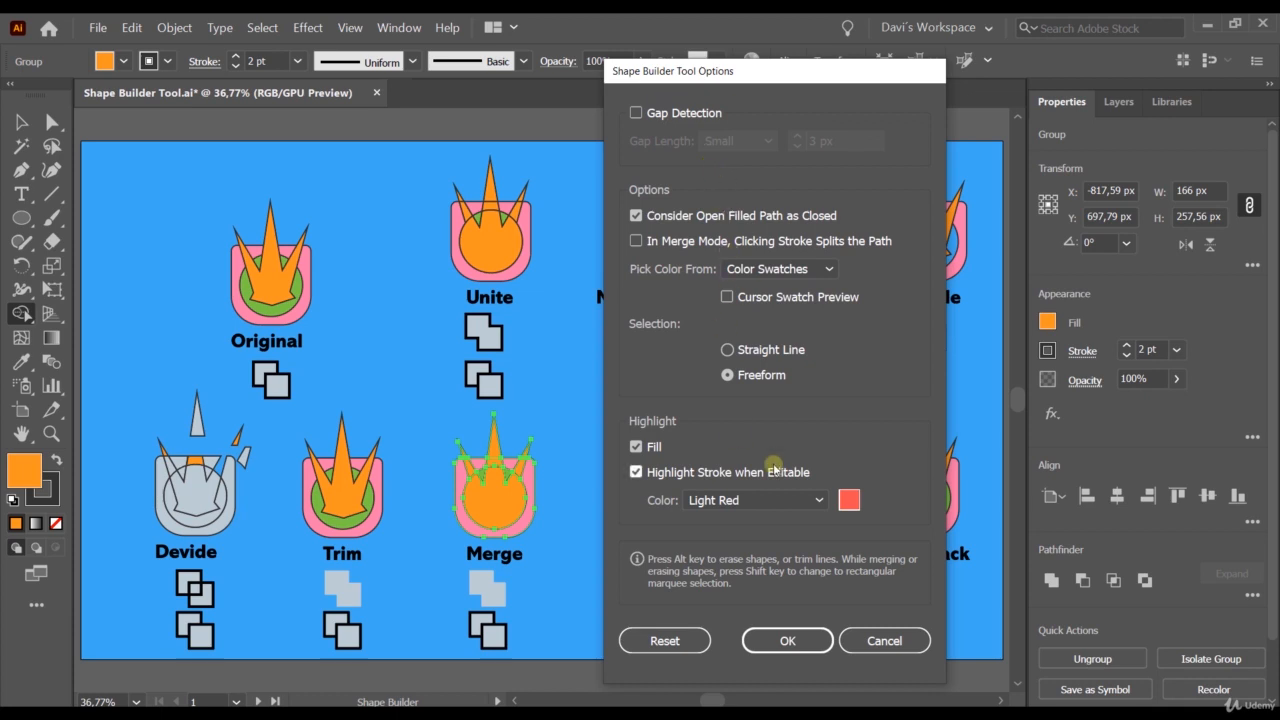
Enable Cursor Swatch Preview in the Shape Builder Tool options.
left_click(788, 640)
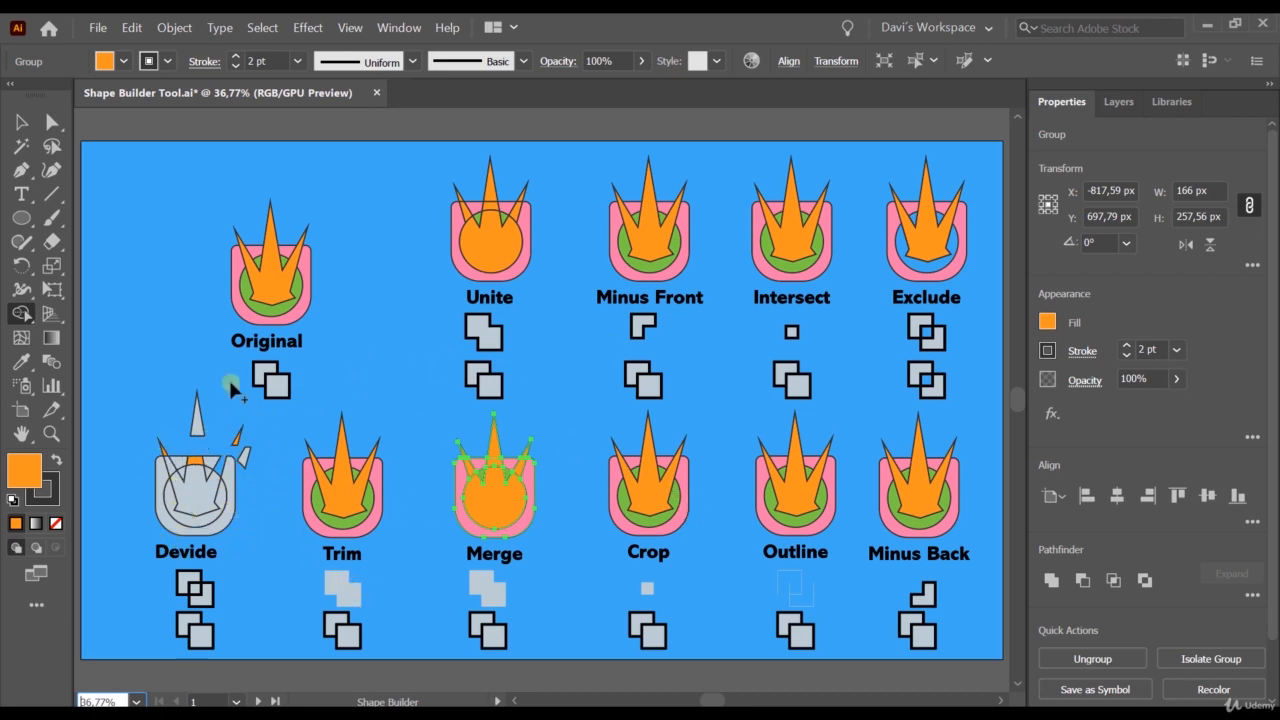
double_click(21, 313)
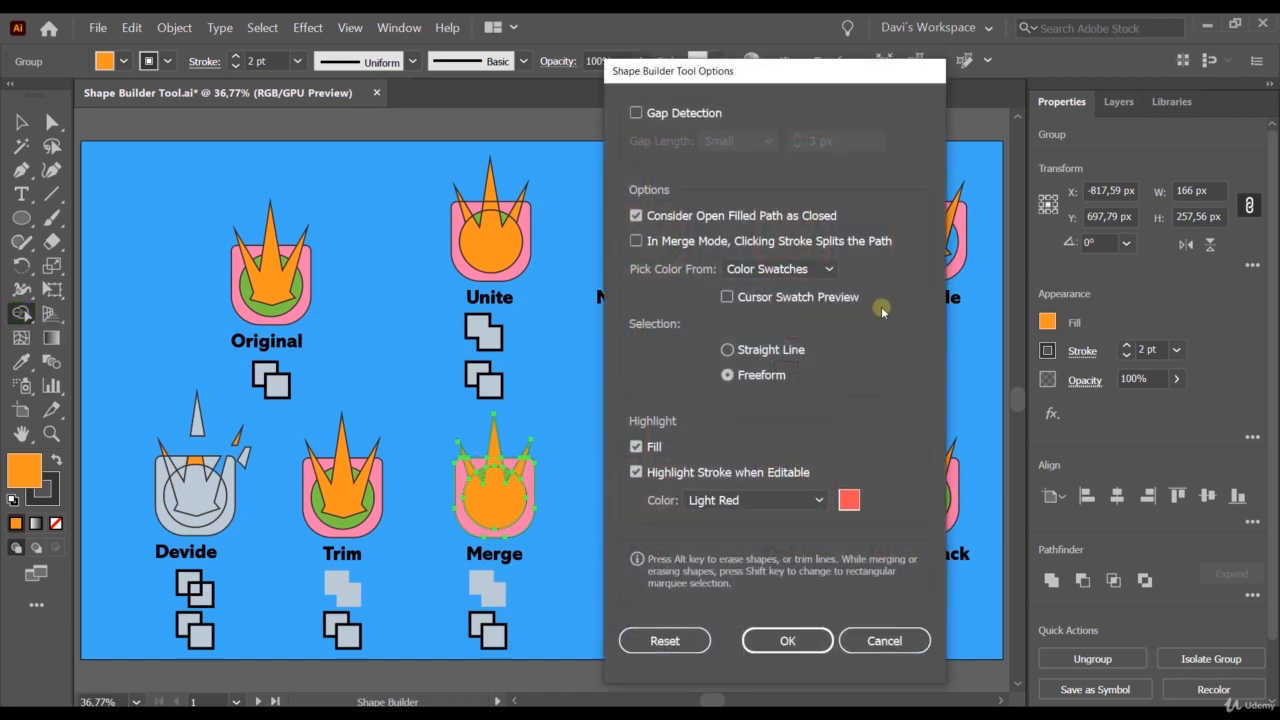
left_click(727, 297)
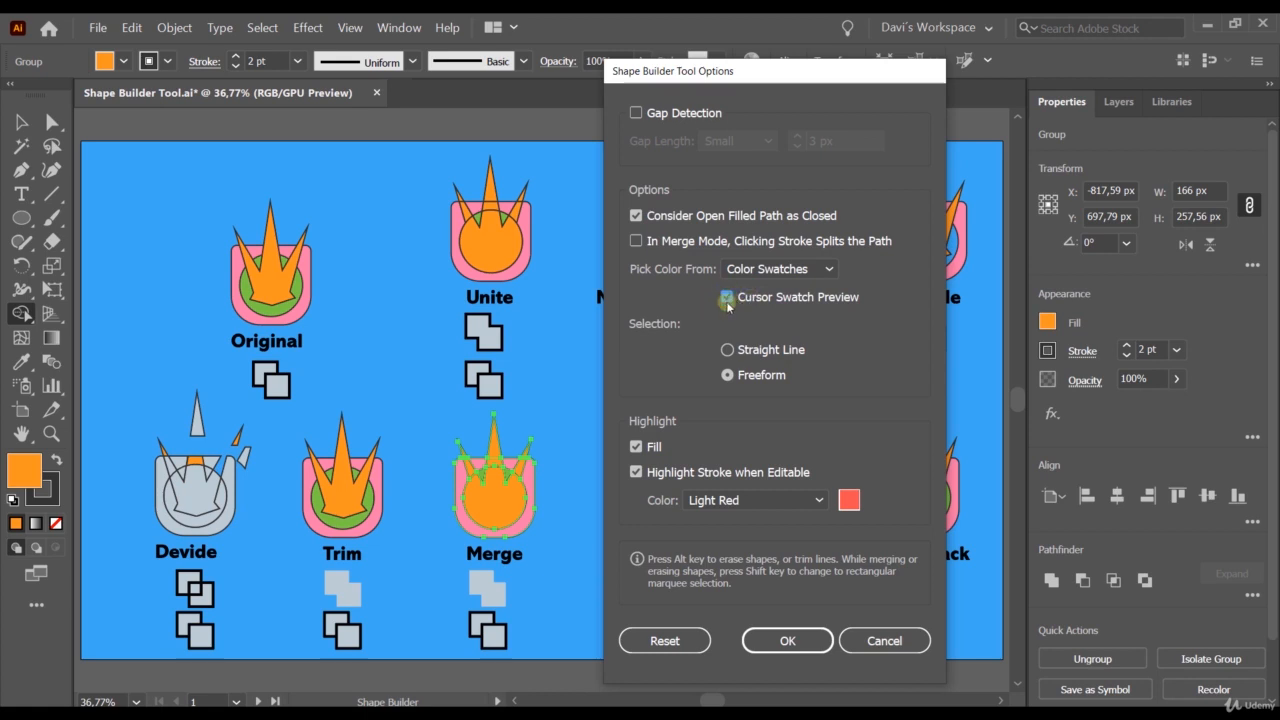
left_click(770, 643)
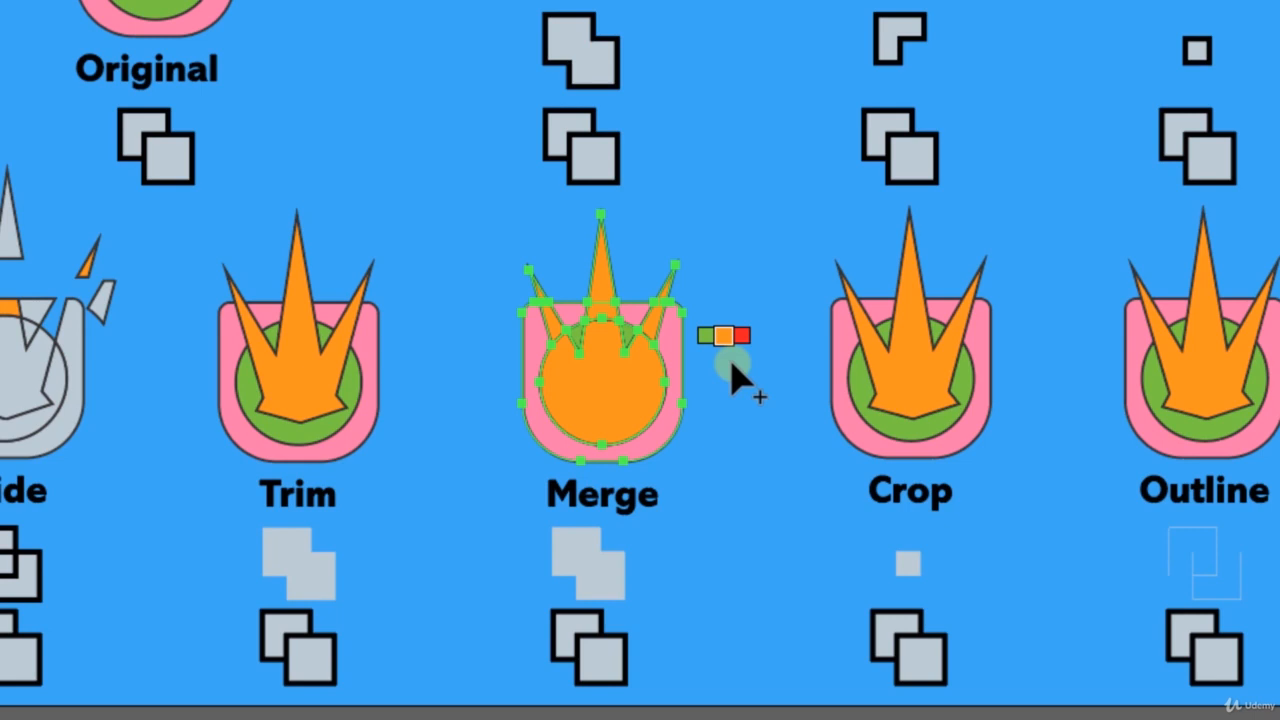
Recolour the Merge sample with Shape Builder, filling its circle with the red swatch and its pink rounded body with light grey.
key("Right")
key("Right")
key("Left")
key("Left")
key("Right")
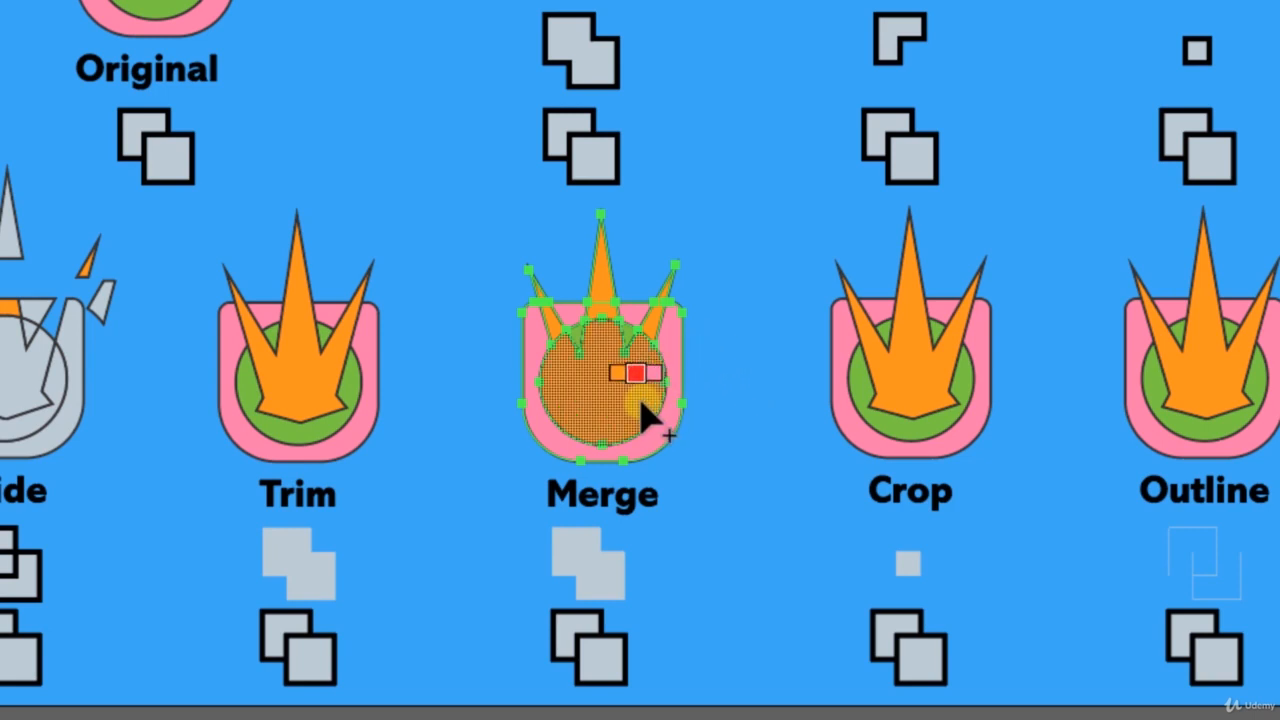
left_click(600, 392)
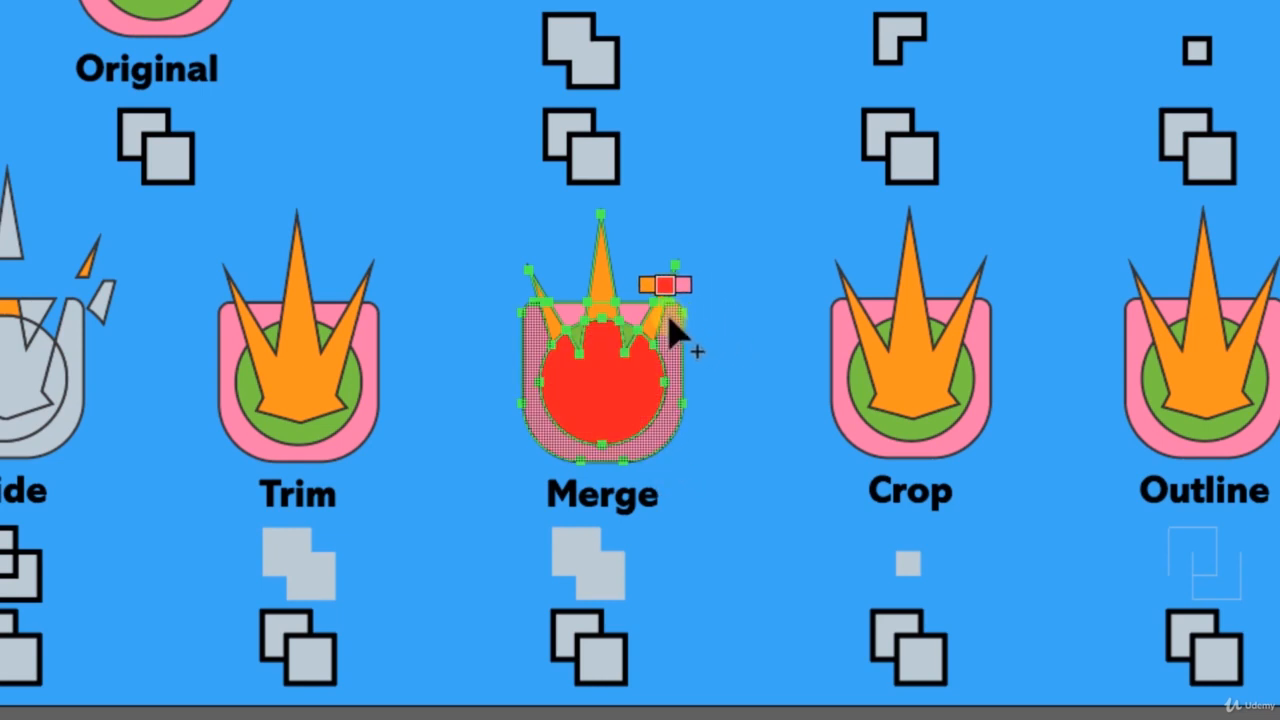
key("Right")
key("Right")
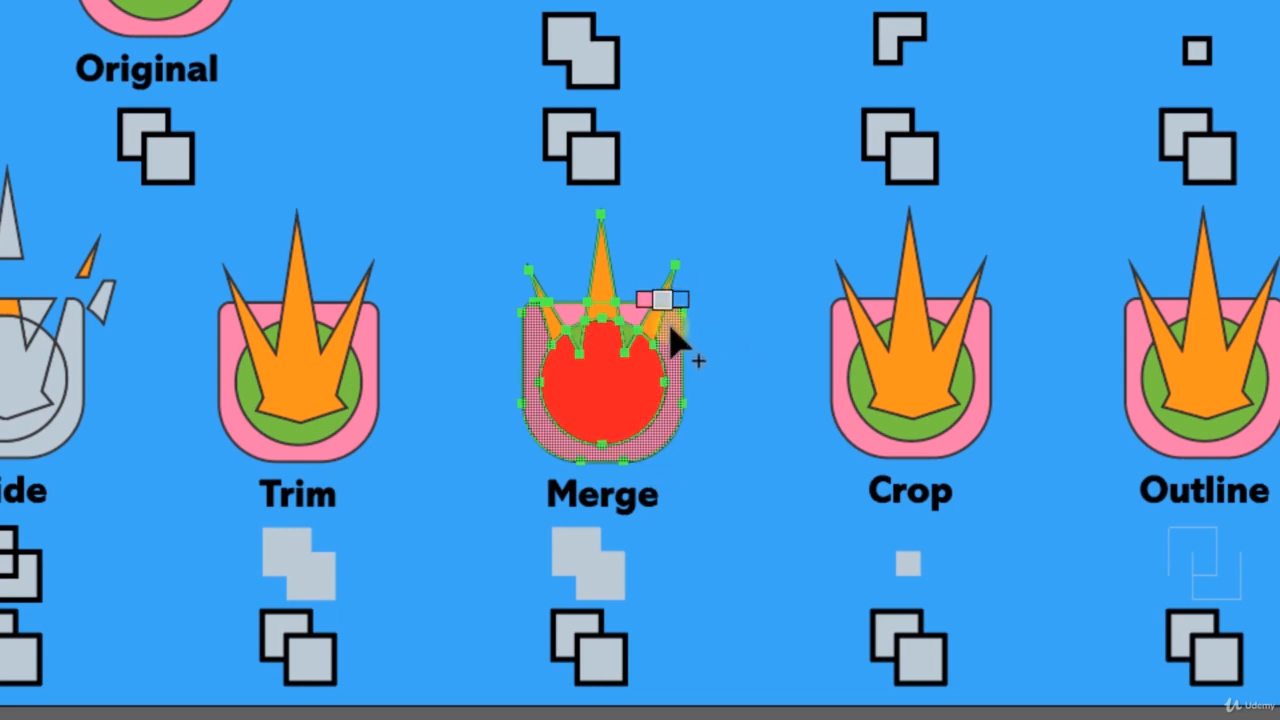
left_click(650, 330)
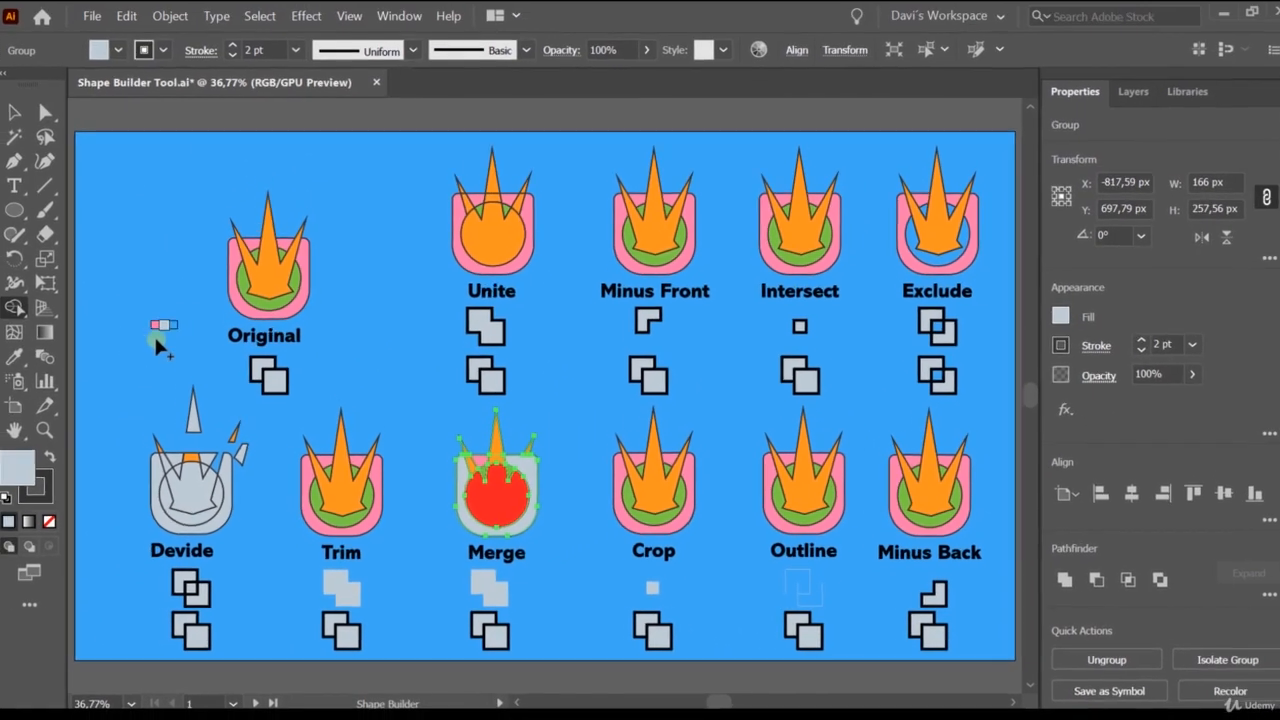
Disable Cursor Swatch Preview in the Shape Builder Tool options.
double_click(21, 313)
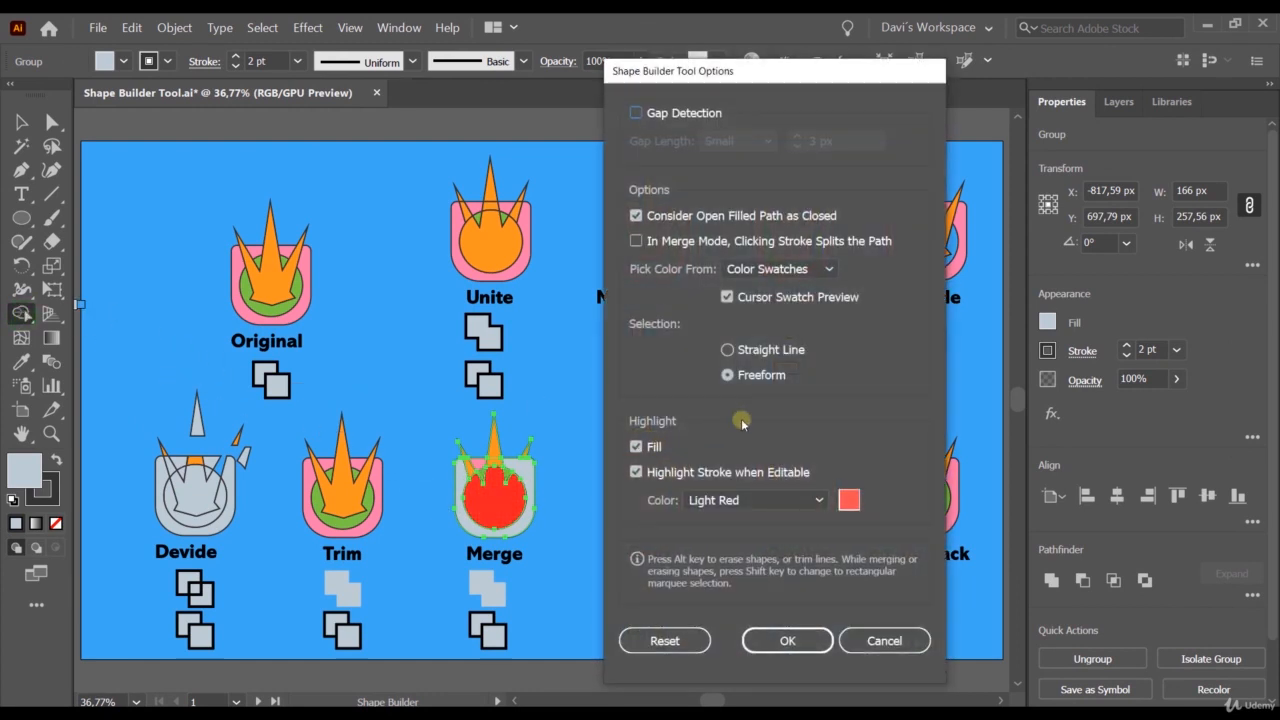
left_click(729, 297)
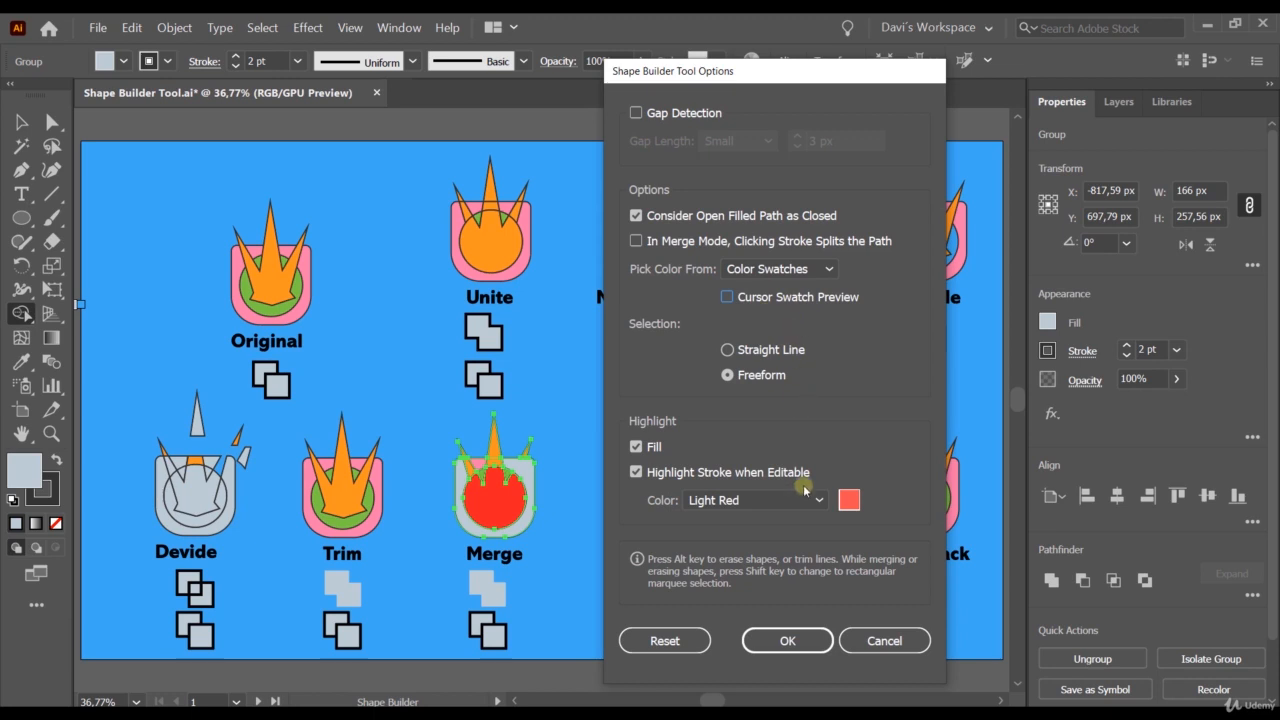
left_click(789, 640)
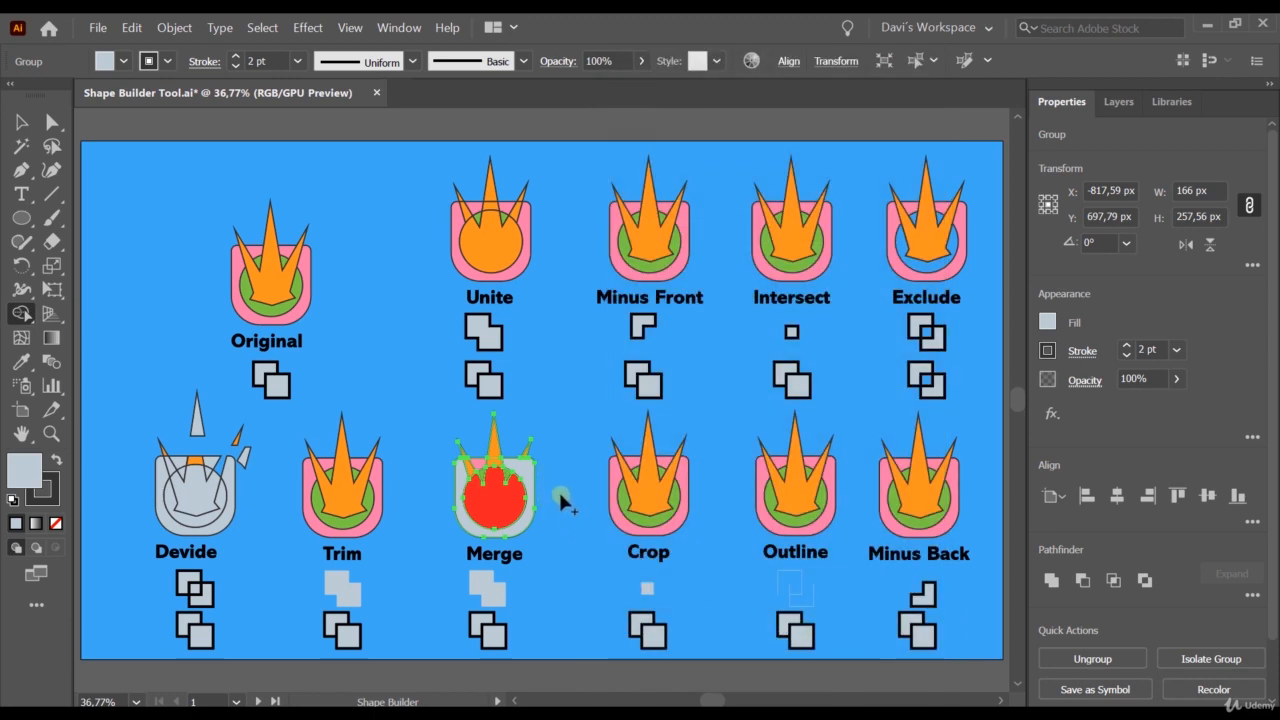
Cycle through the colour swatches with Shape Builder and fill the Merge sample's circle with blue.
left_click(505, 506)
key("Right")
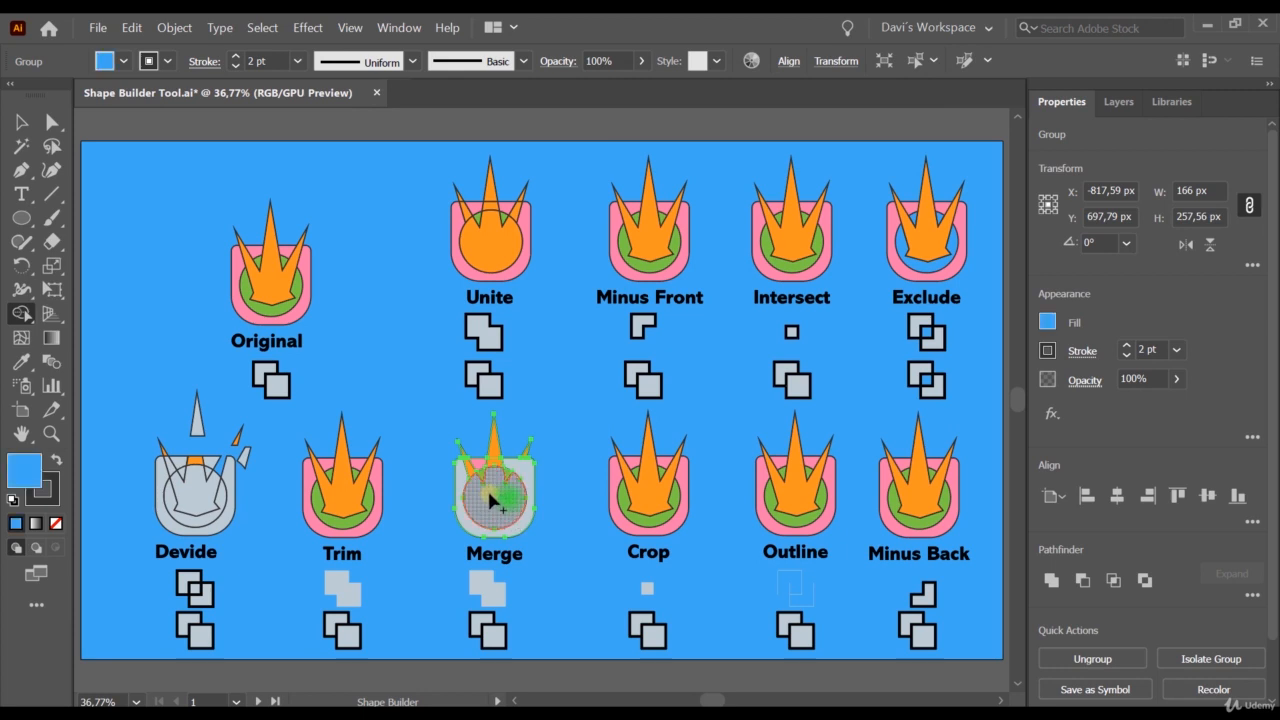
left_click(496, 500)
key("Right")
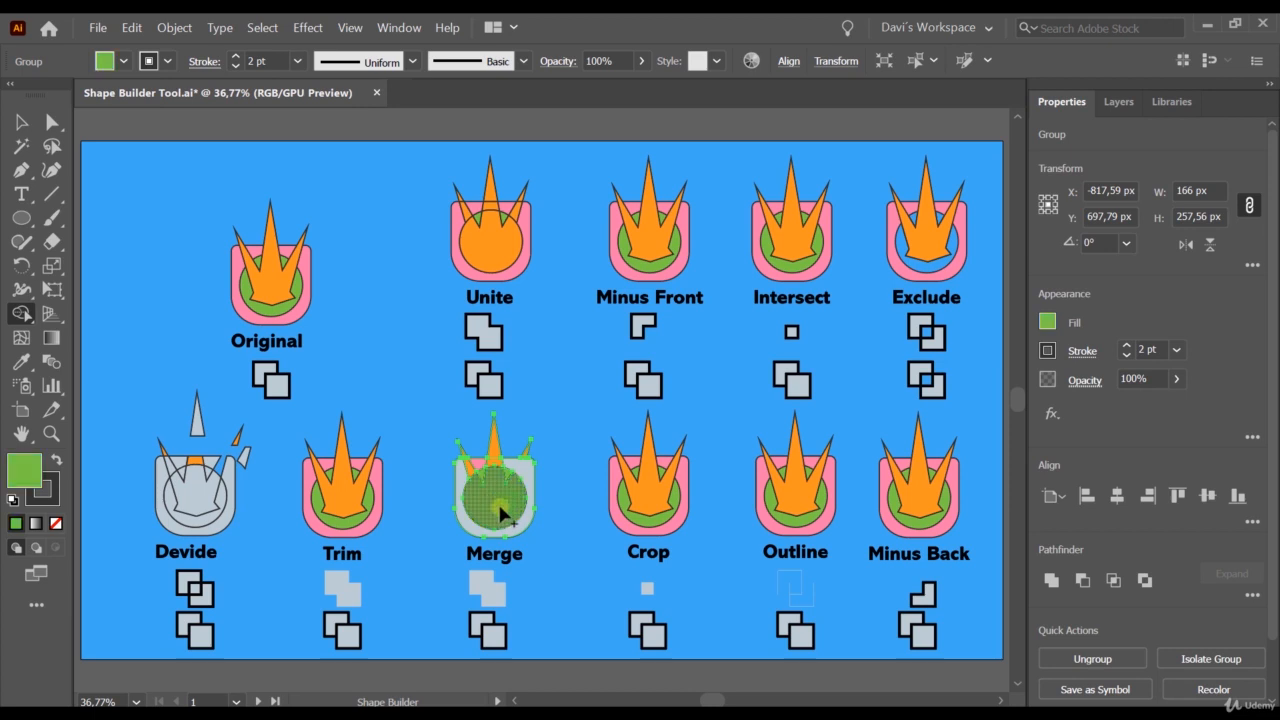
key("Right")
key("Right")
key("Right")
key("Right")
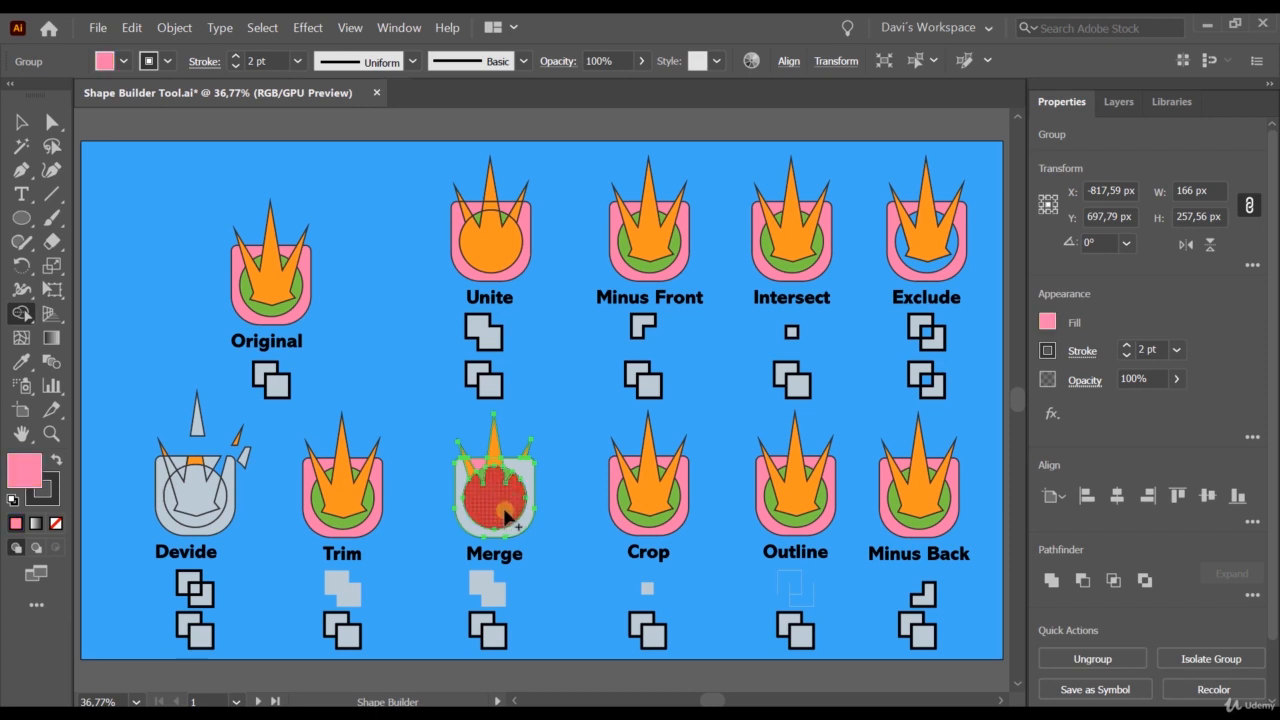
key("Right")
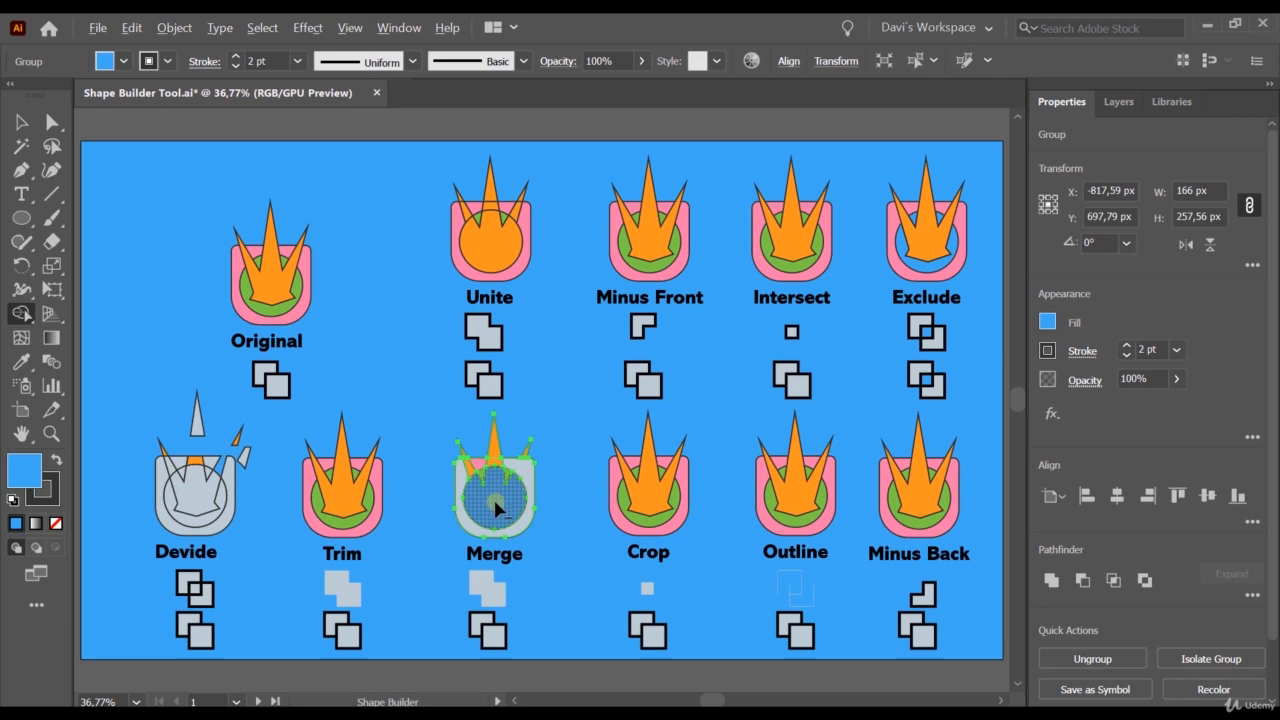
left_click(479, 478)
Switch to artboard 2 with the Ferris wheel illustration.
scroll(427, 414, "down", 1)
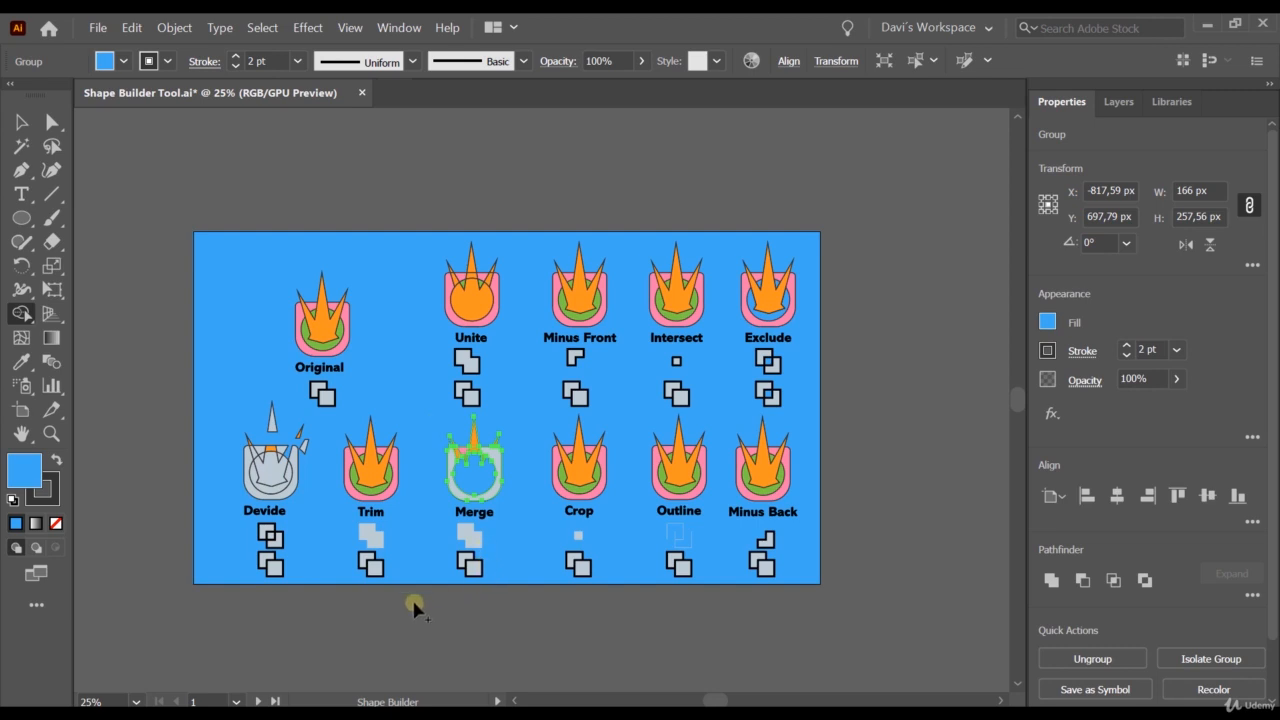
left_click(236, 701)
left_click(283, 665)
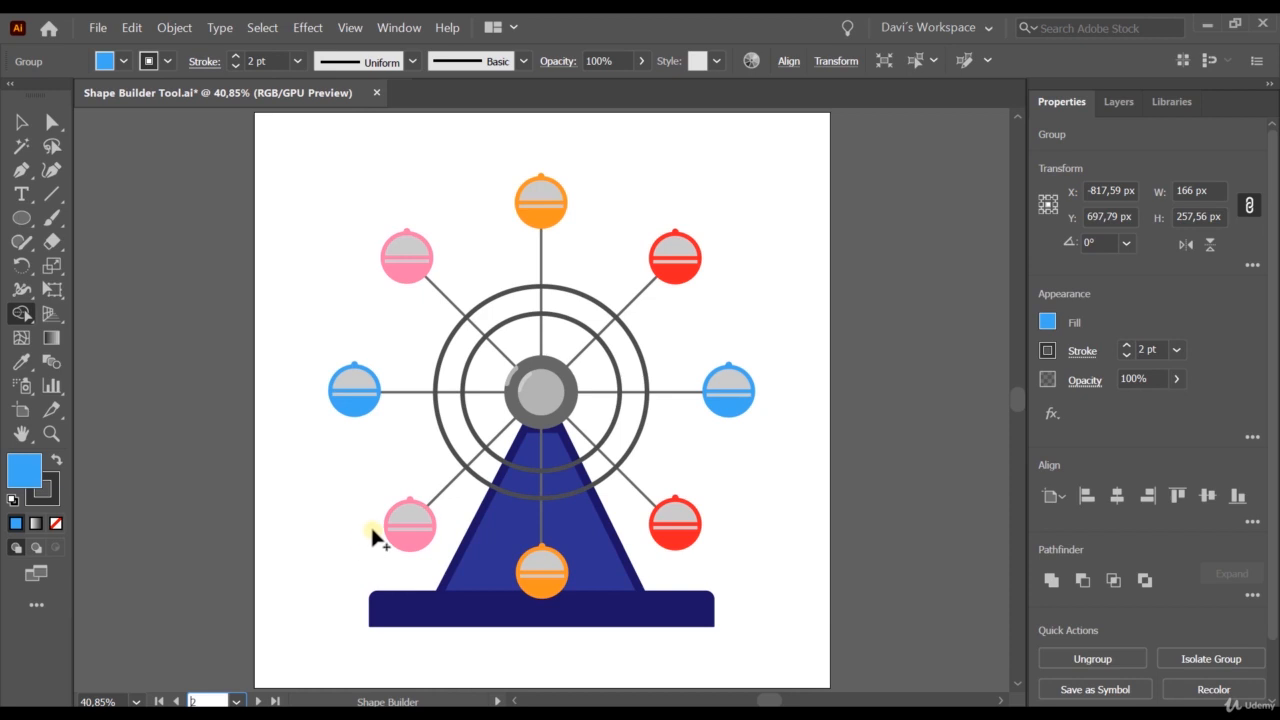
Ungroup the topmost orange cabin of the Ferris wheel and clear the selection.
left_click(535, 225)
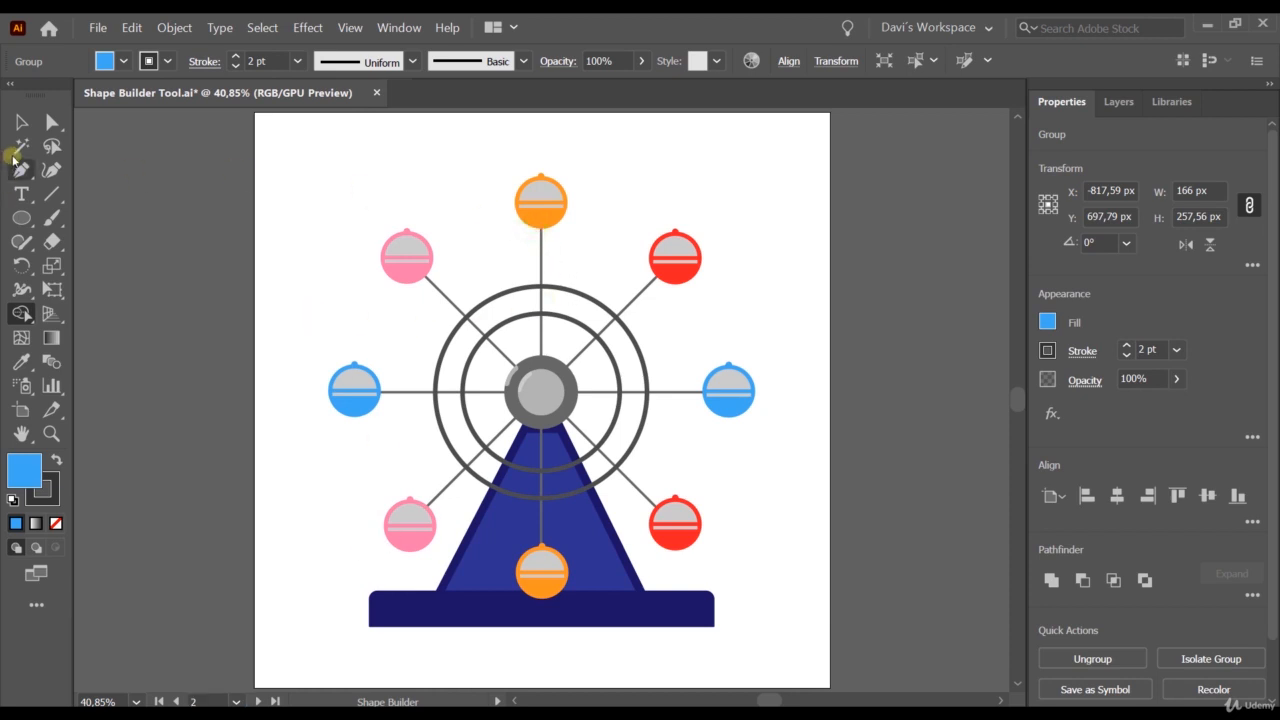
left_click(18, 121)
left_click(546, 216)
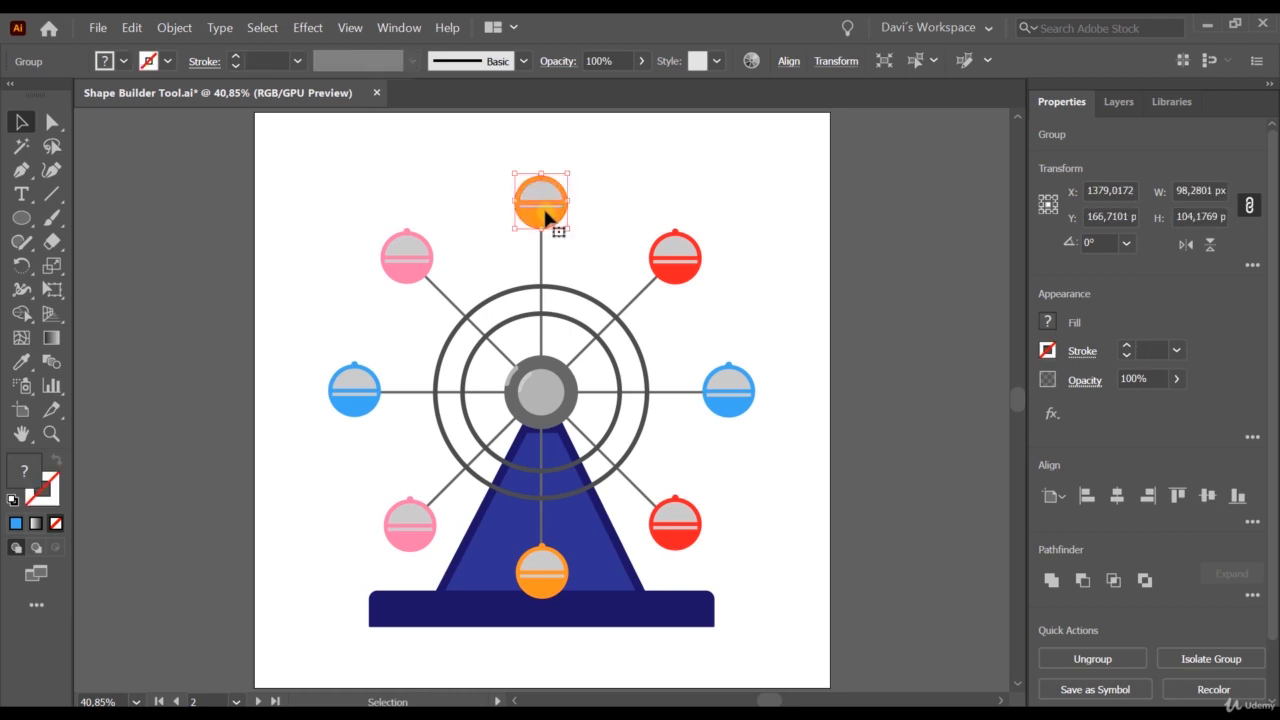
scroll(546, 216, "up", 3)
scroll(531, 203, "up", 2)
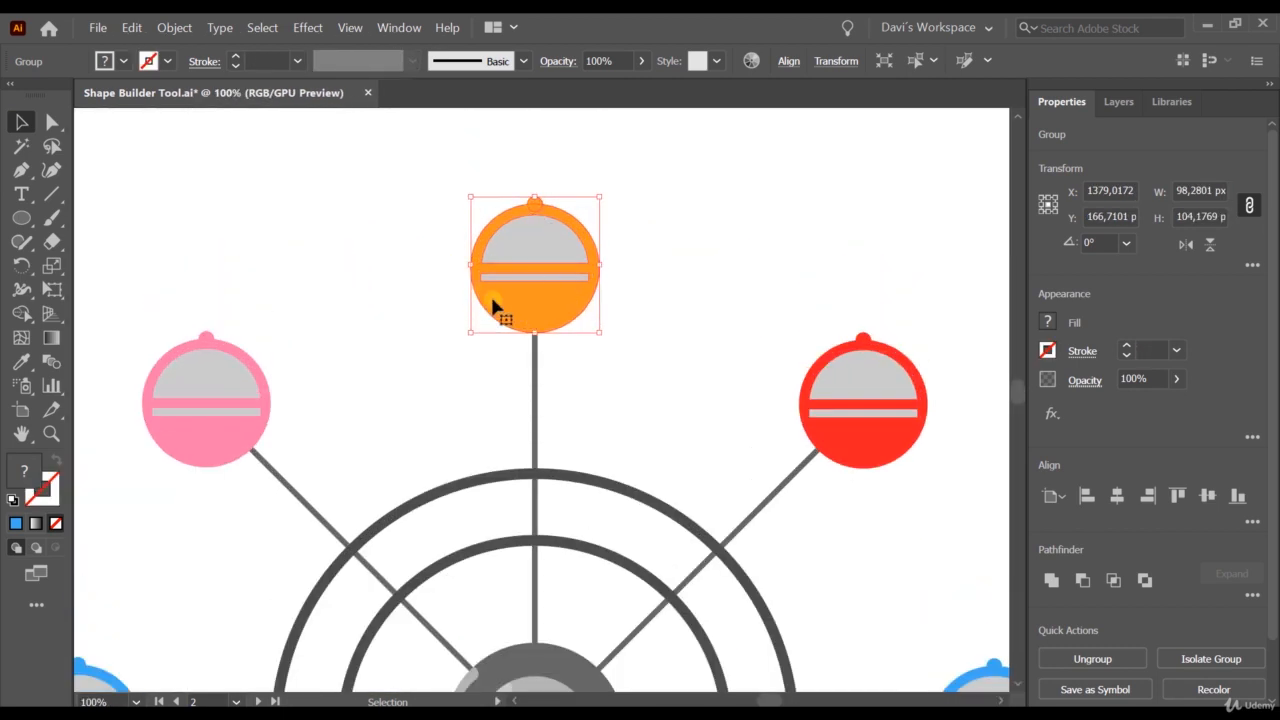
right_click(513, 246)
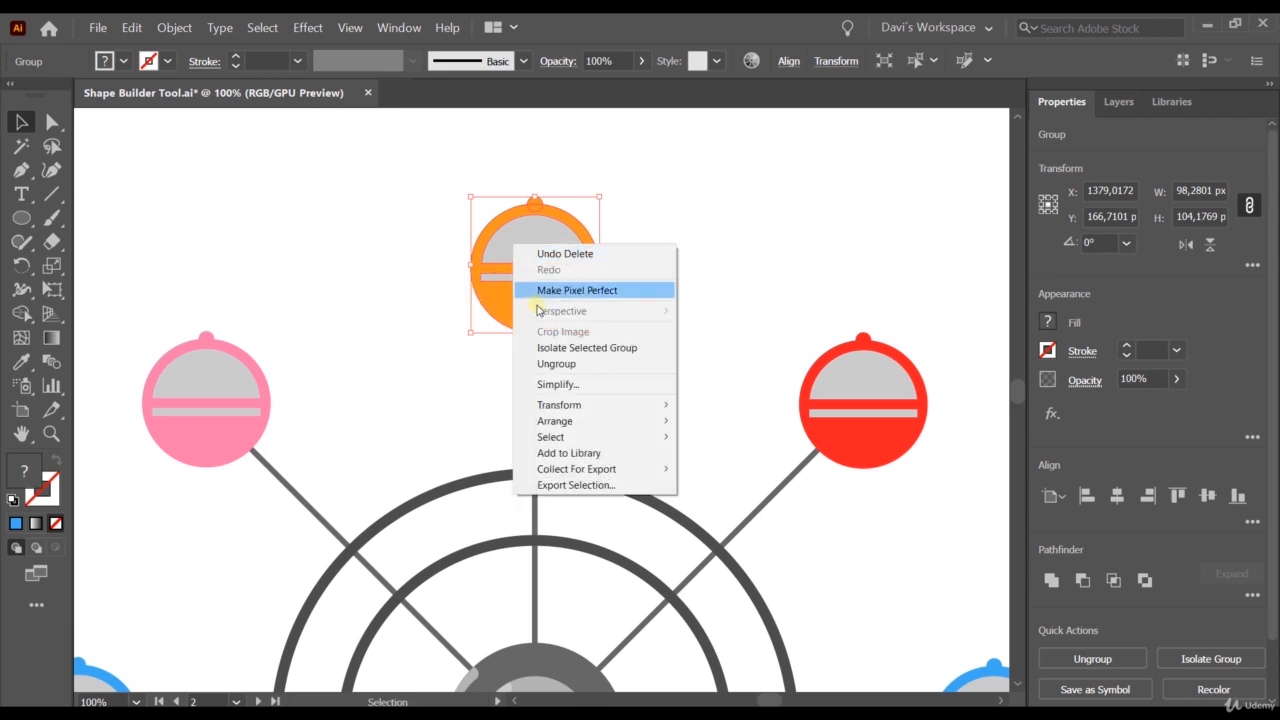
left_click(566, 363)
left_click(409, 255)
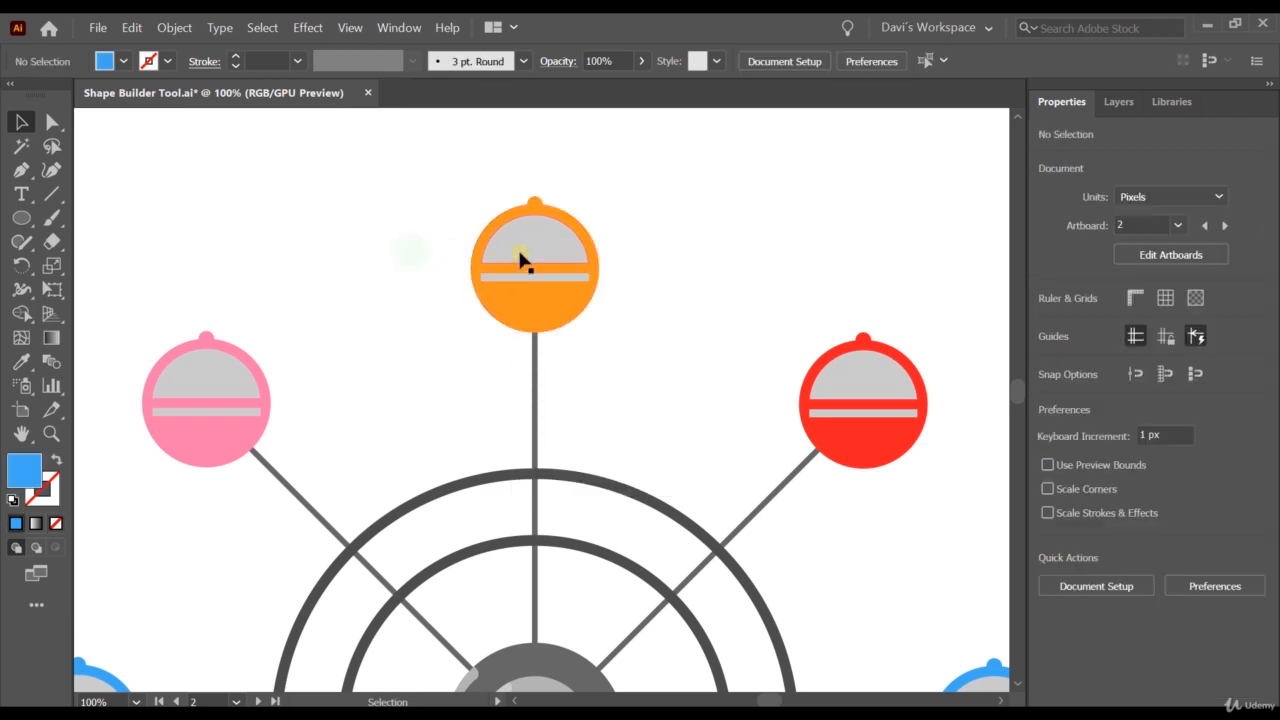
Cut the grey half-round window out of the top cabin's orange circle with the Exclude shape mode.
left_click(522, 248)
left_click(541, 290)
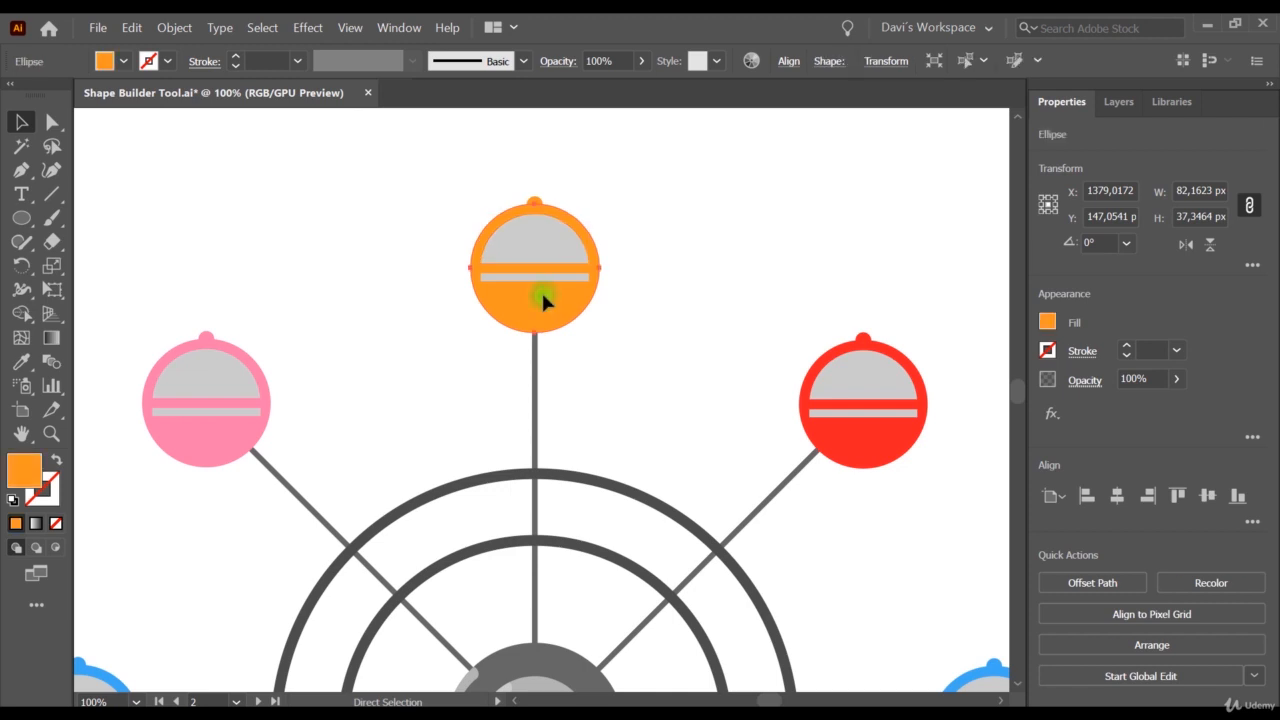
left_click(532, 240)
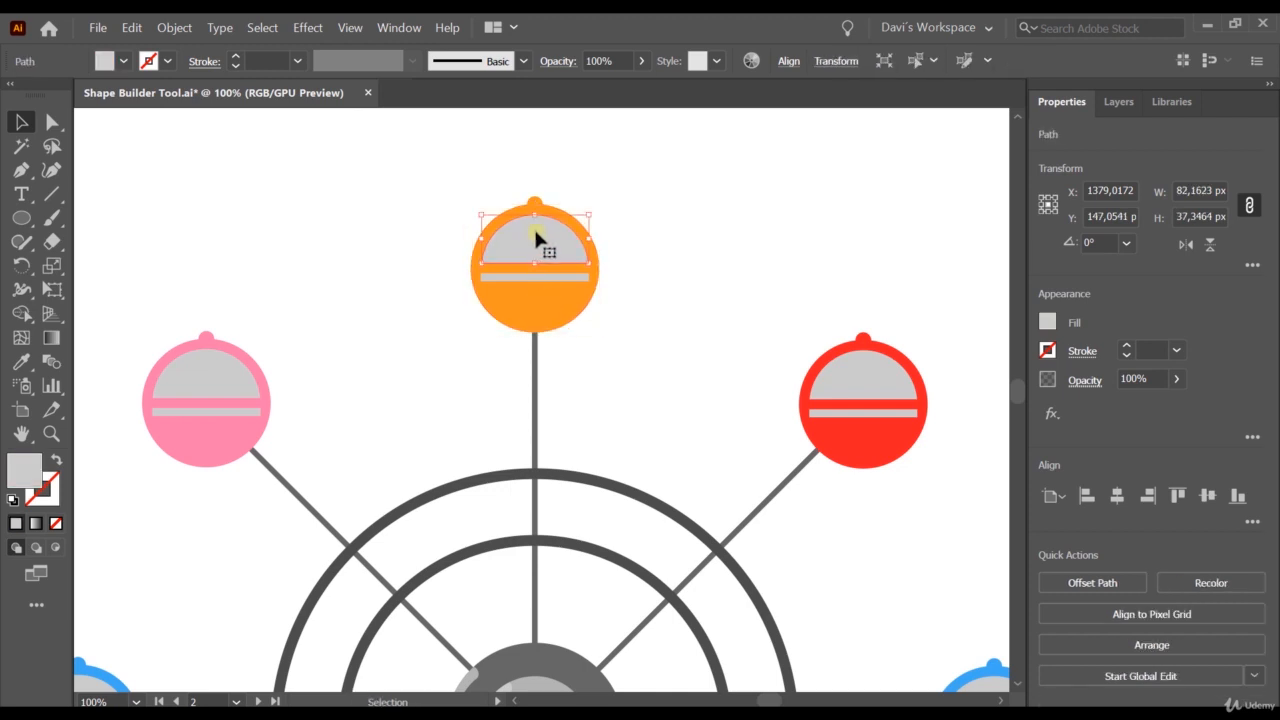
left_click(549, 310, "shift")
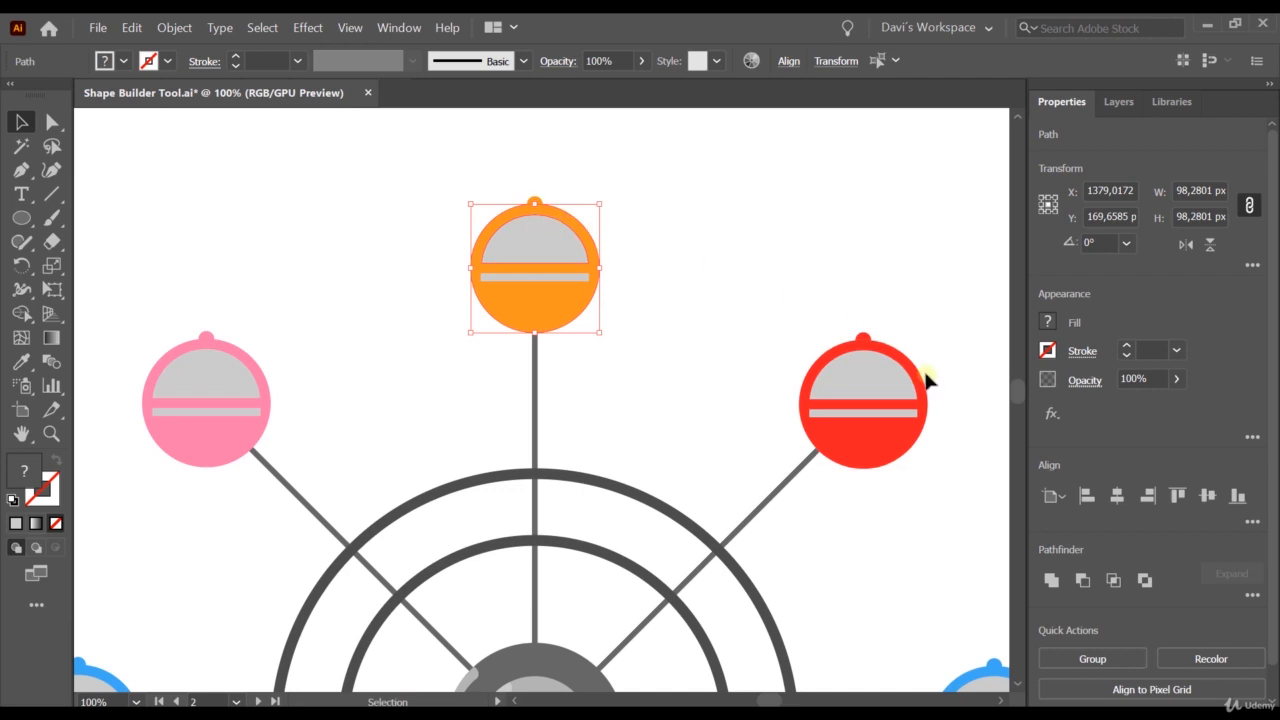
left_click(1247, 595)
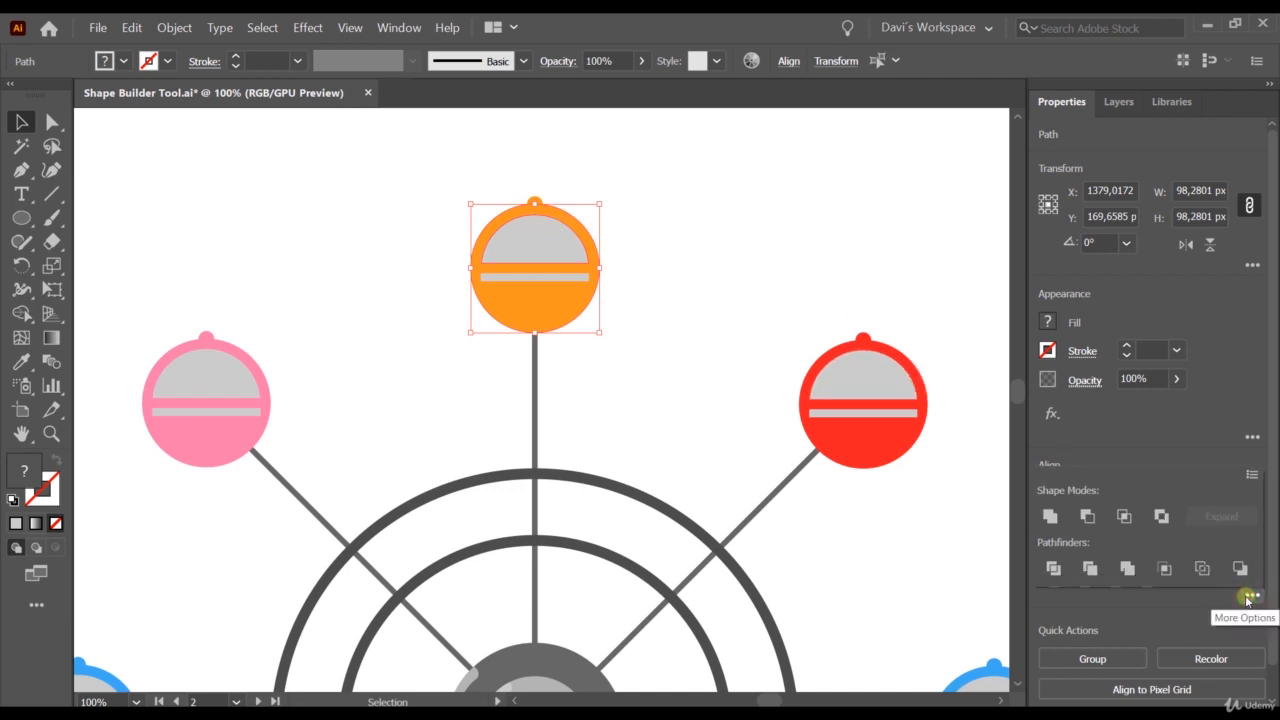
left_click(1162, 517)
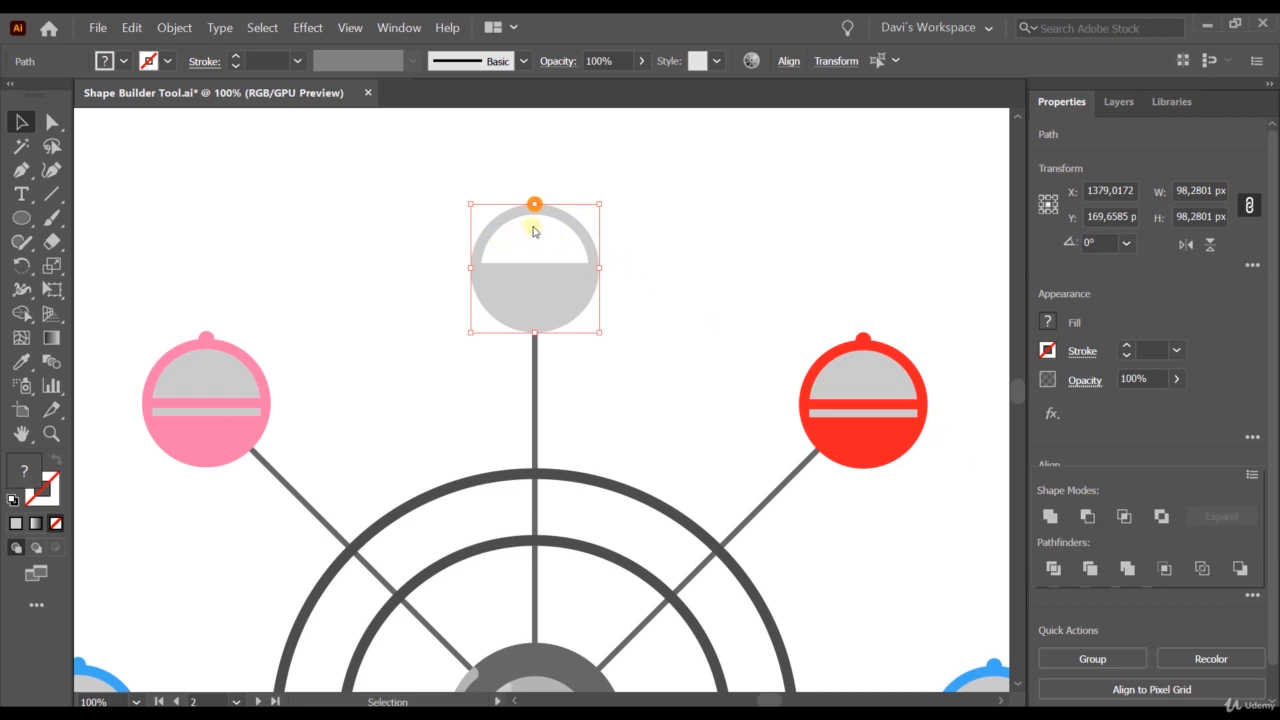
Recolour the top cabin's compound path orange by sampling the small knob above it with the Eyedropper.
left_click(514, 346)
left_click(508, 314)
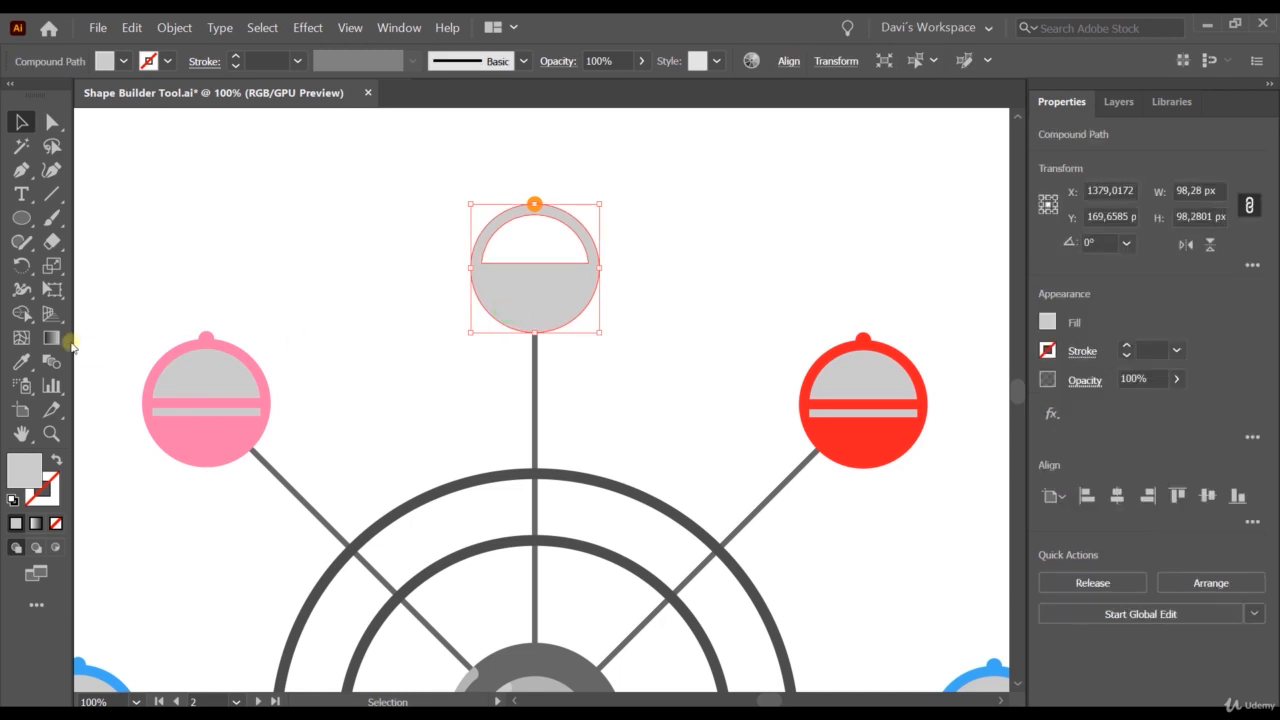
left_click(21, 363)
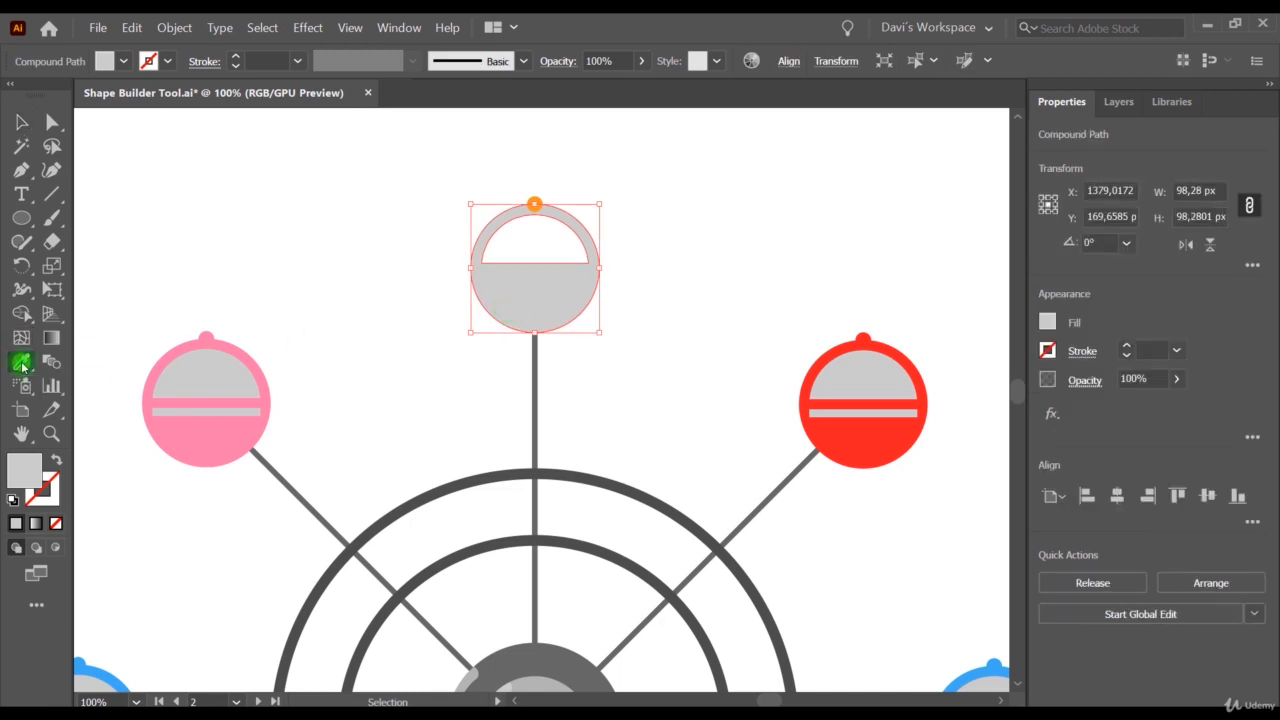
left_click(534, 204)
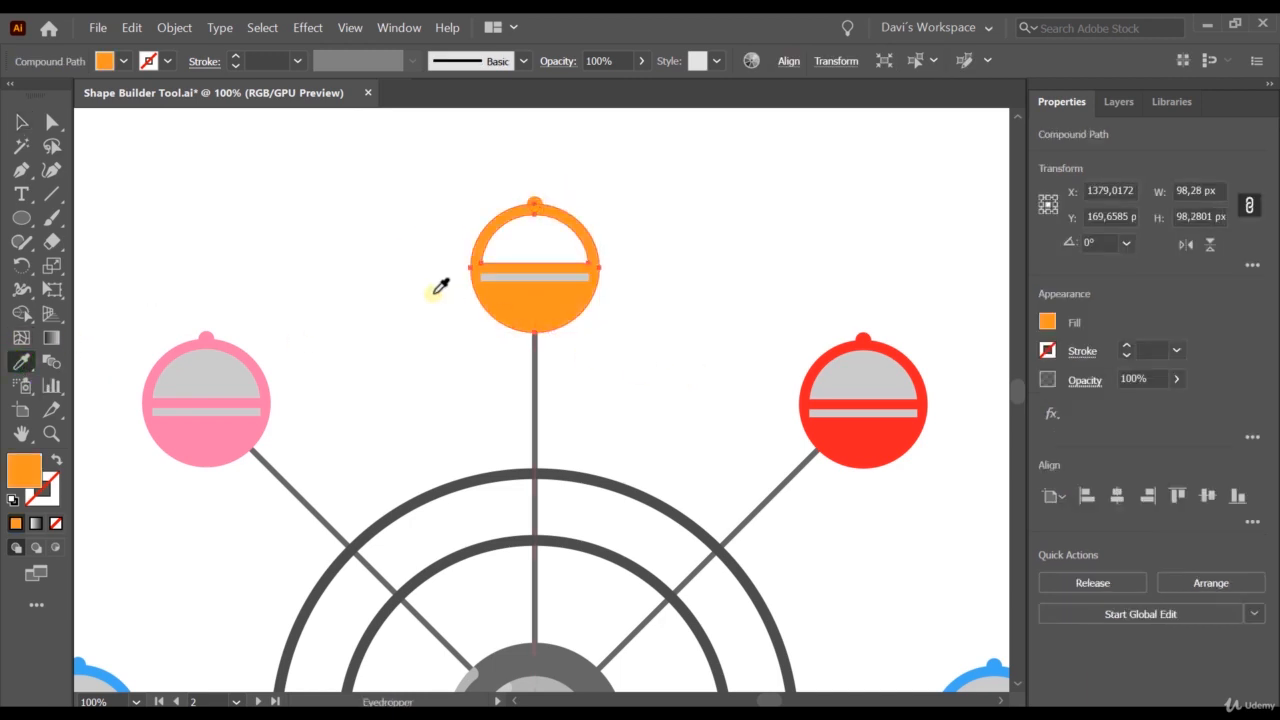
left_click(21, 122)
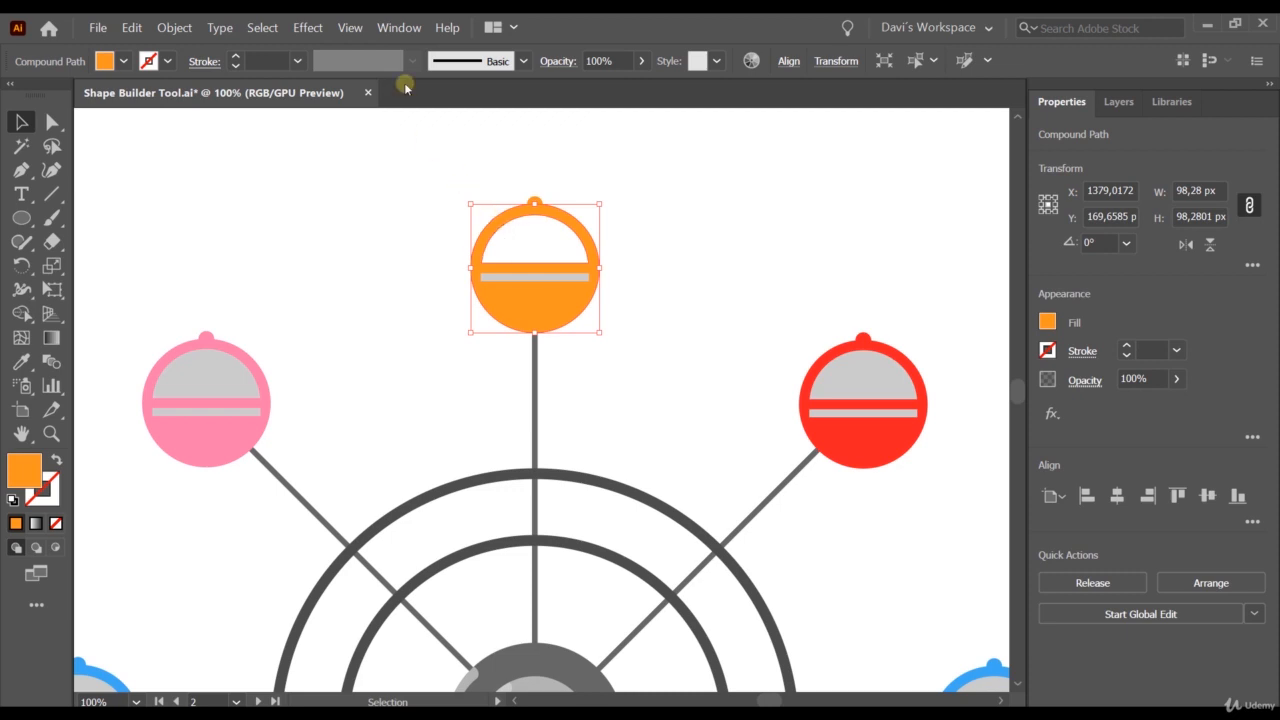
Show the transparency grid and deselect the orange cabin to examine its window cut-out.
left_click(349, 27)
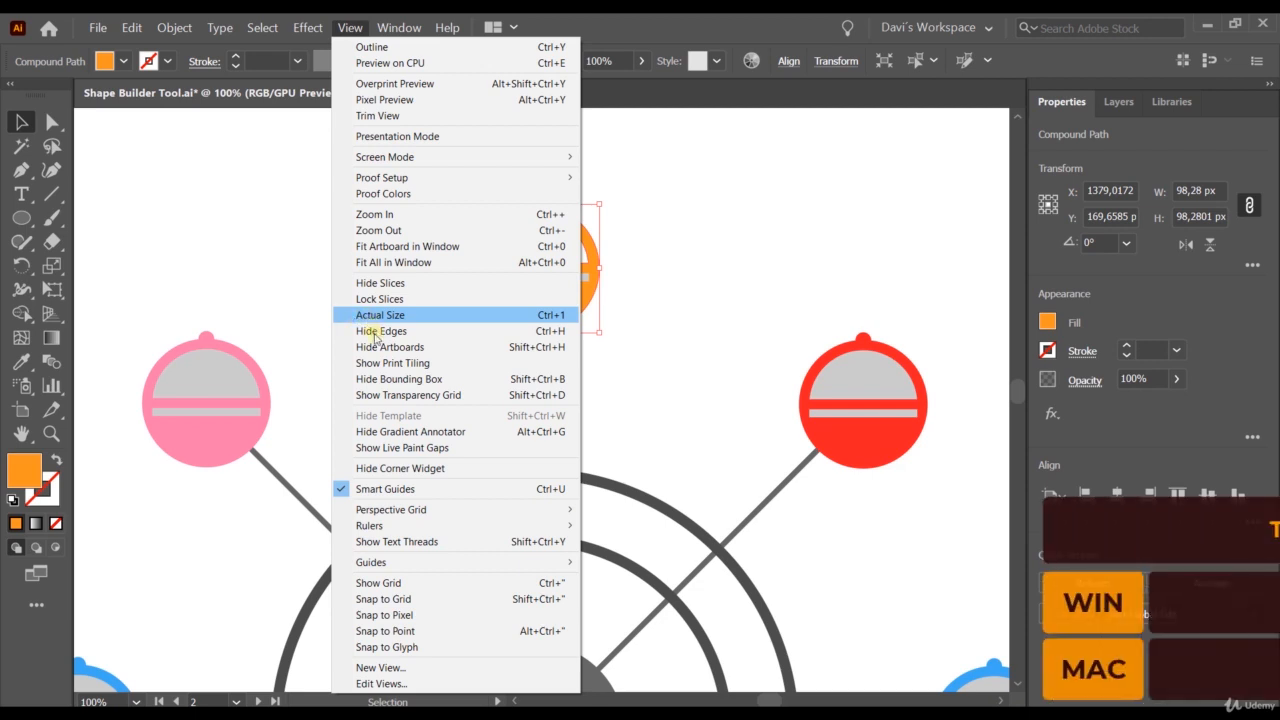
left_click(437, 396)
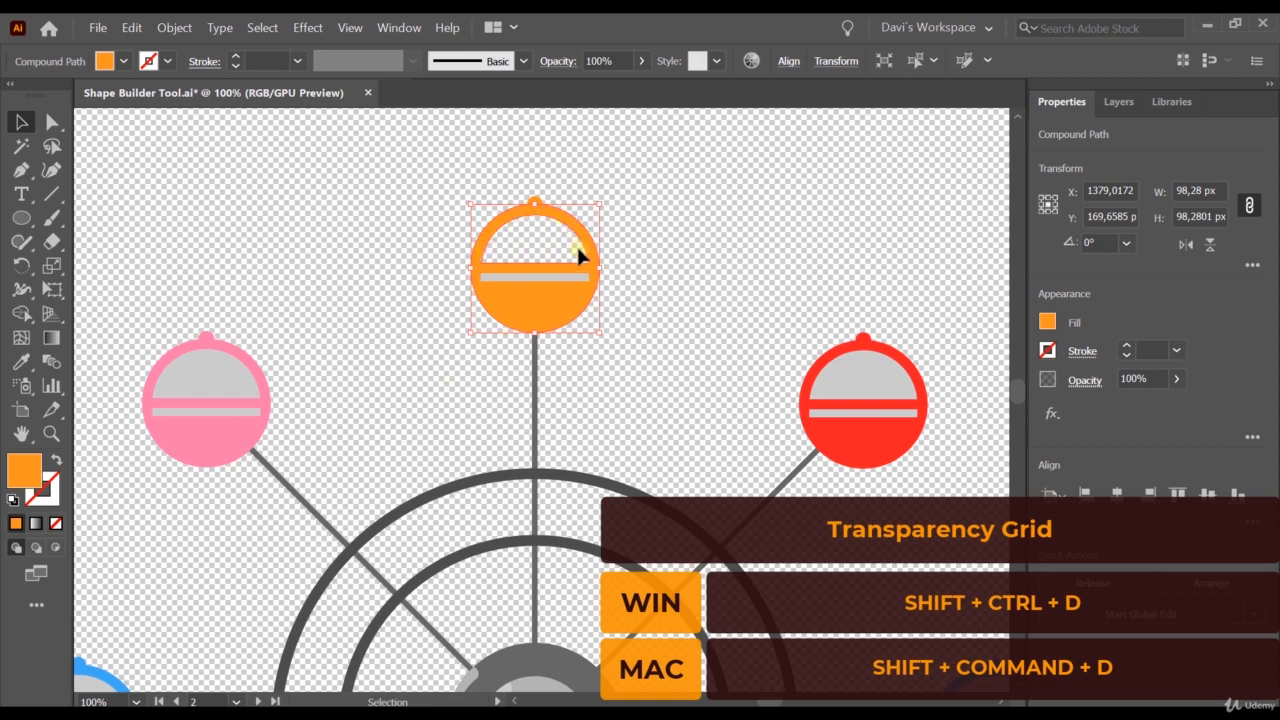
left_click(362, 212)
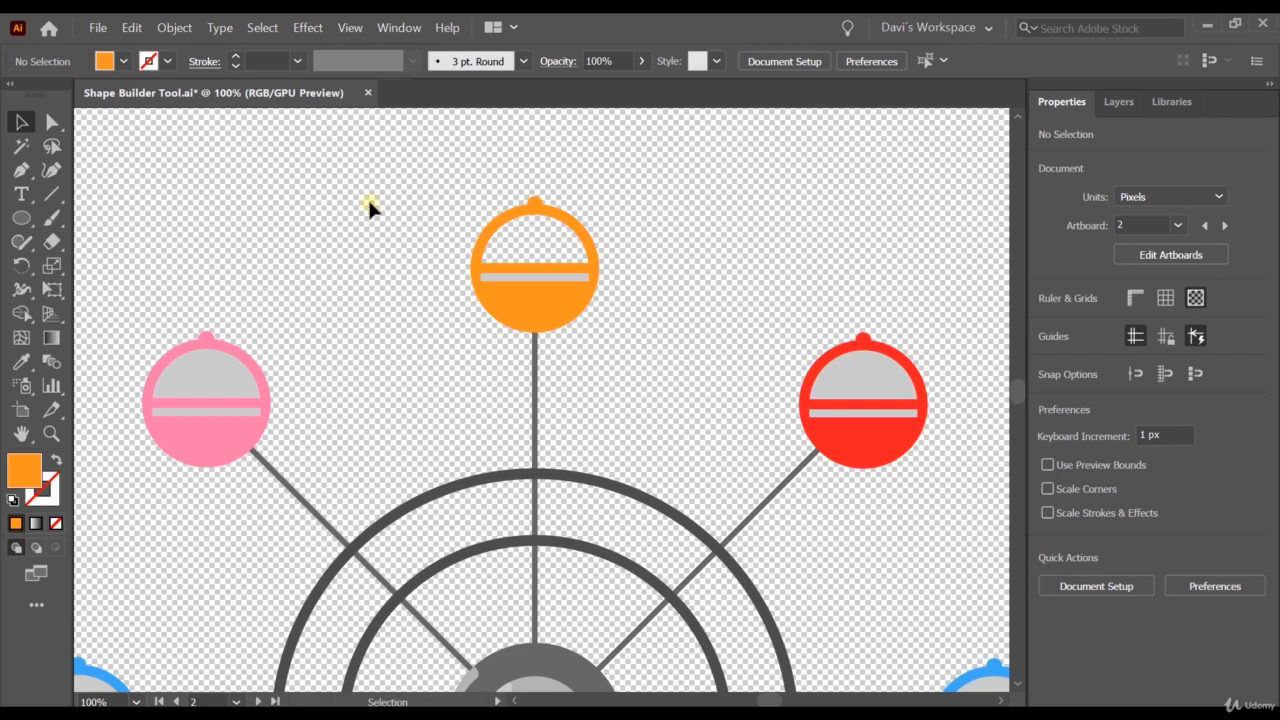
Hide the transparency grid and fit the whole Ferris wheel artboard on screen.
left_click(350, 27)
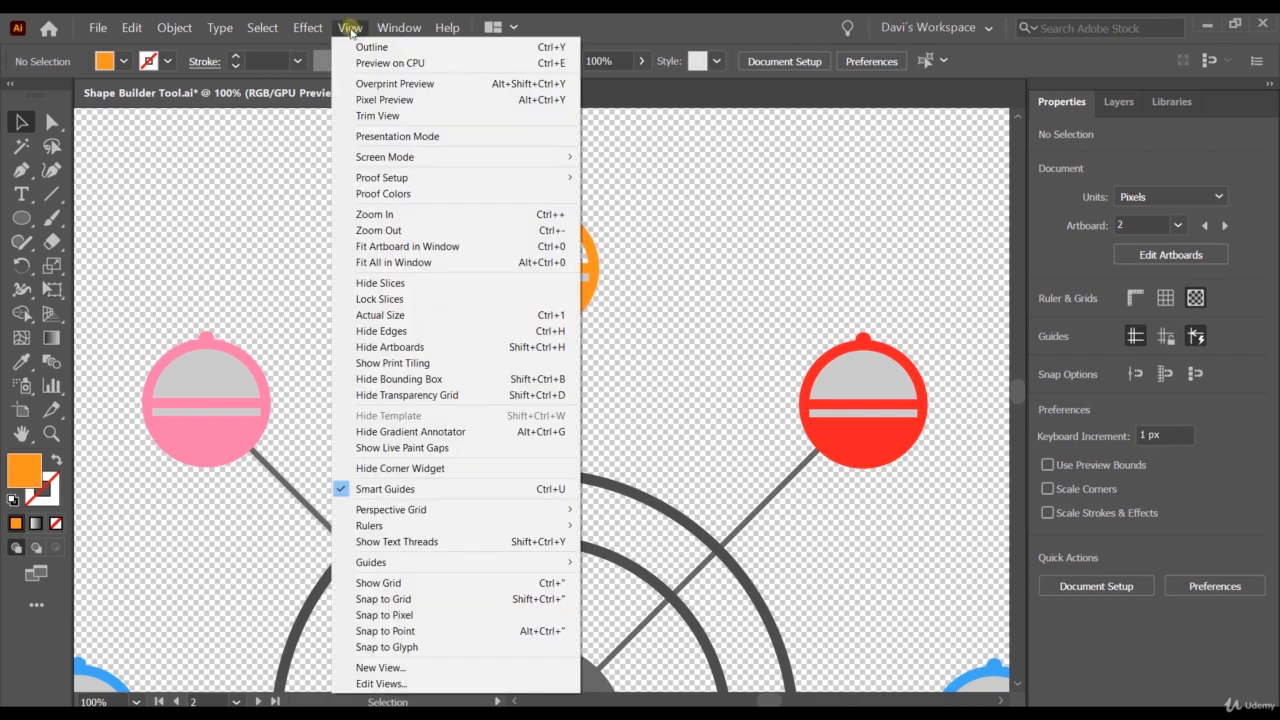
left_click(428, 396)
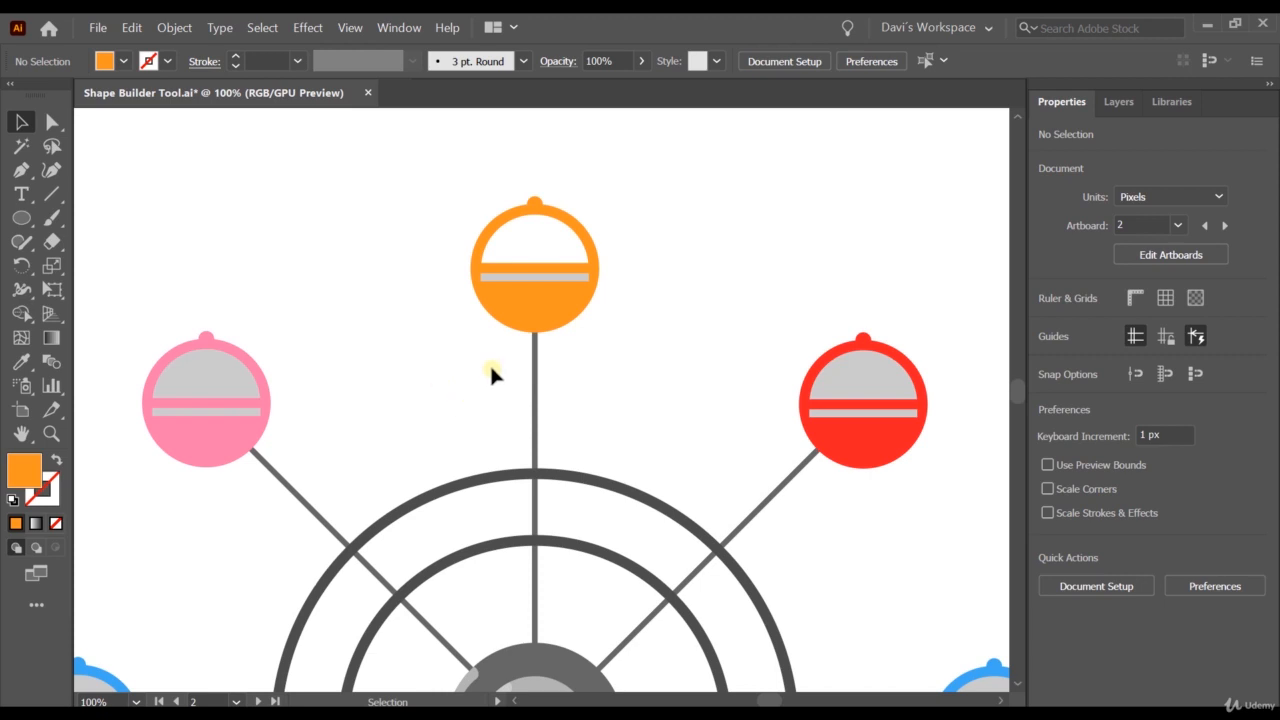
left_click(350, 28)
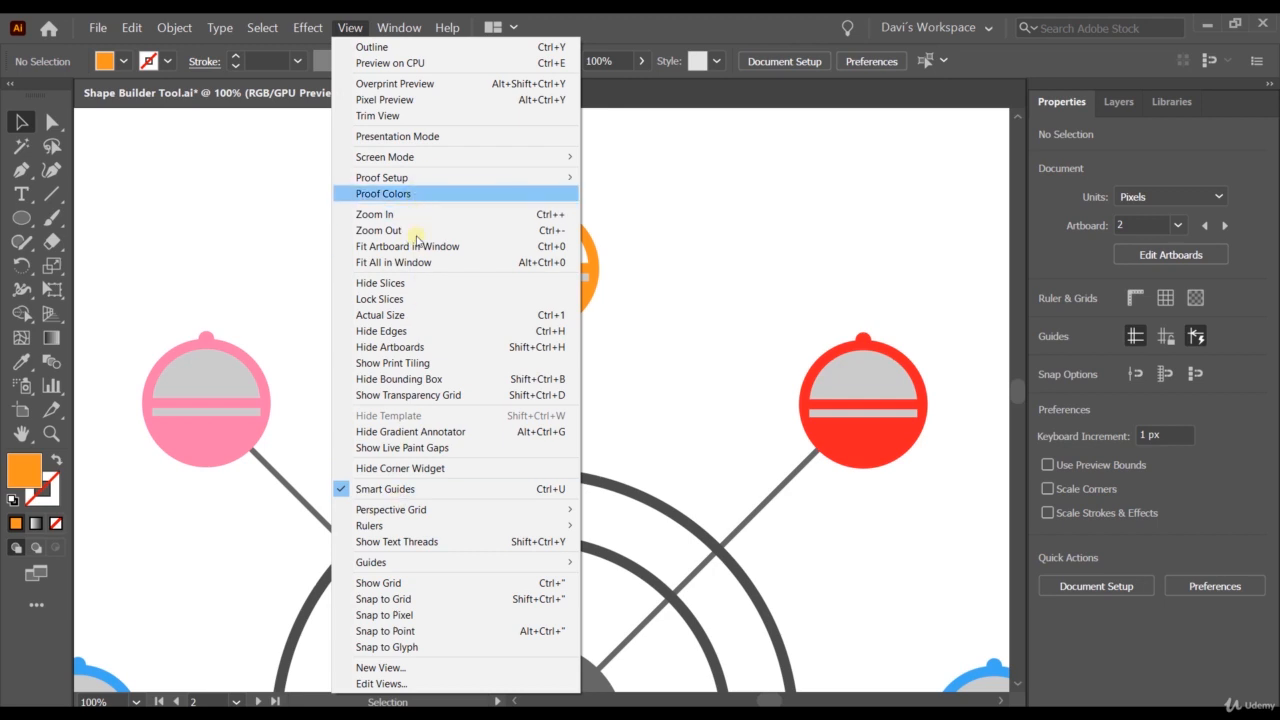
left_click(716, 271)
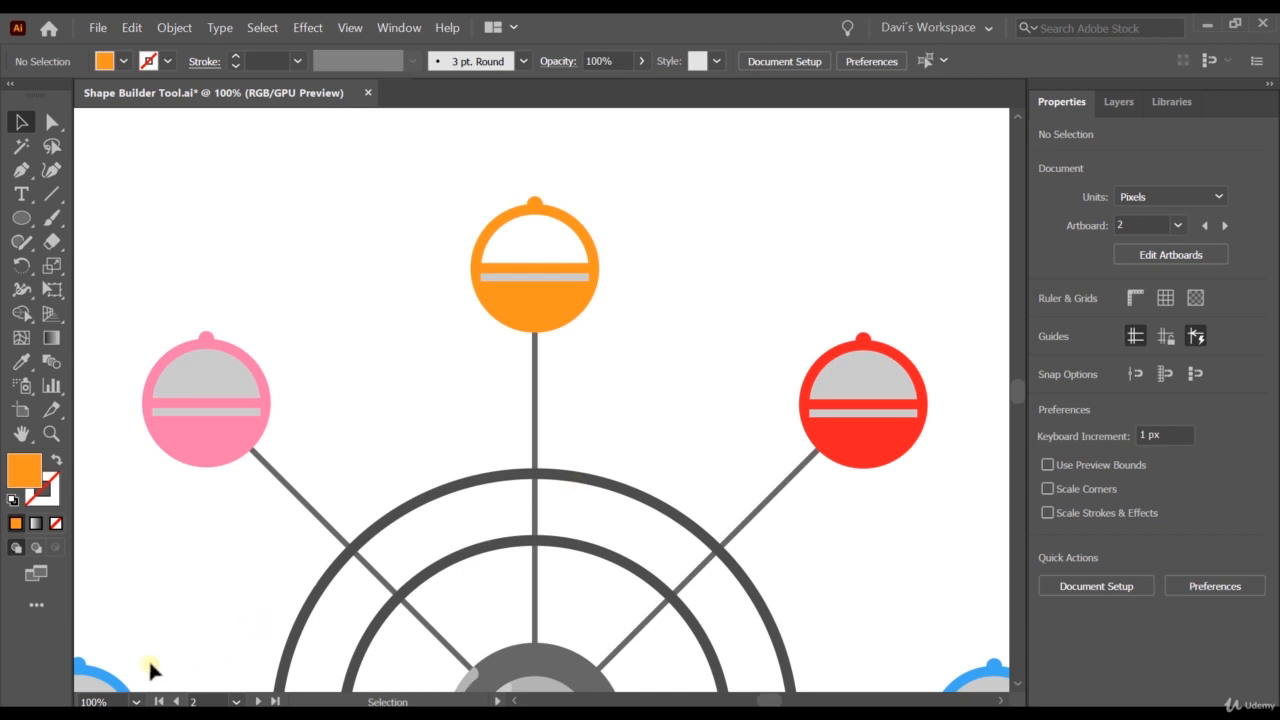
left_click(138, 701)
left_click(185, 683)
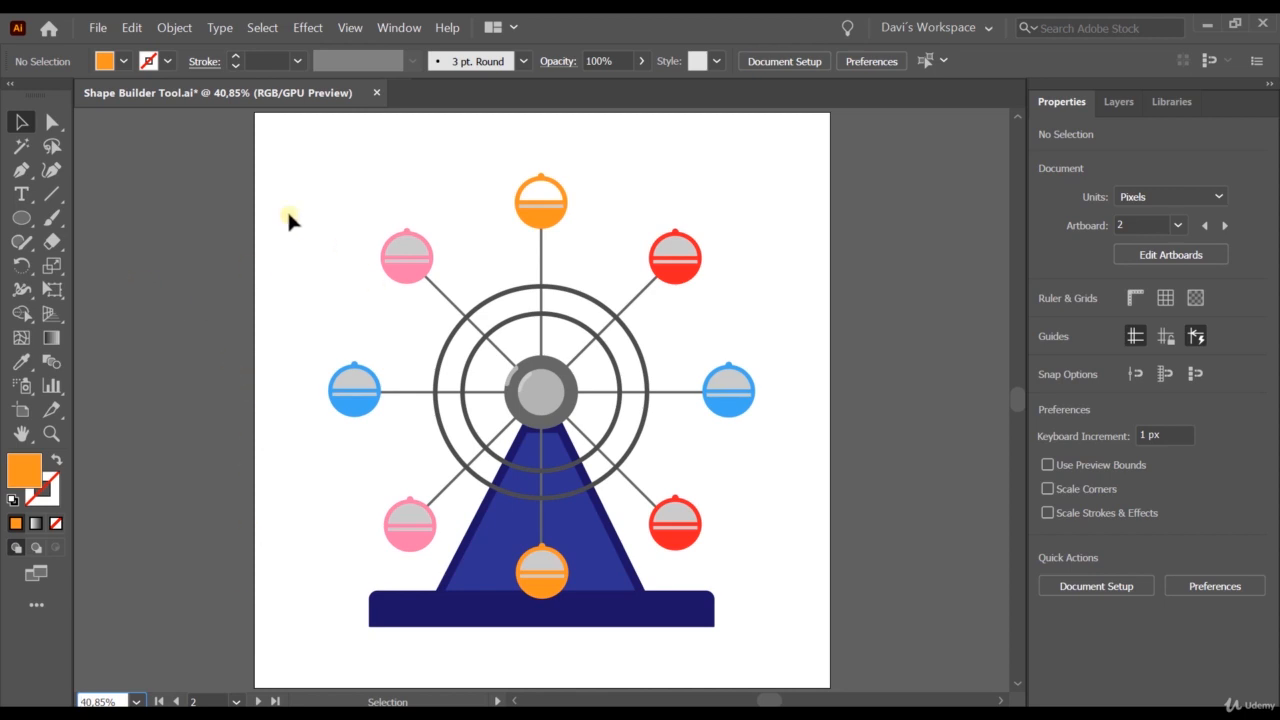
Select the whole Ferris wheel and erase the grey half-round windows from the pink, blue and red cabins with the Shape Builder tool.
left_click_drag(281, 158, 845, 655)
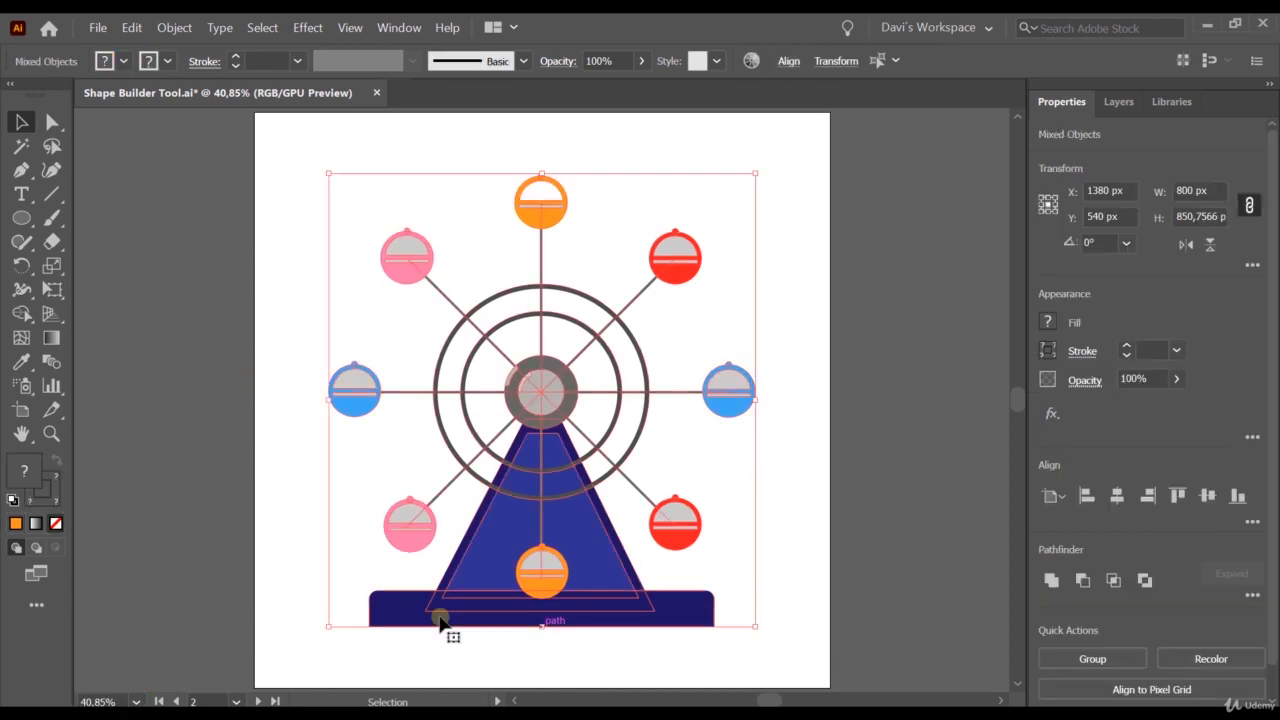
left_click(21, 313)
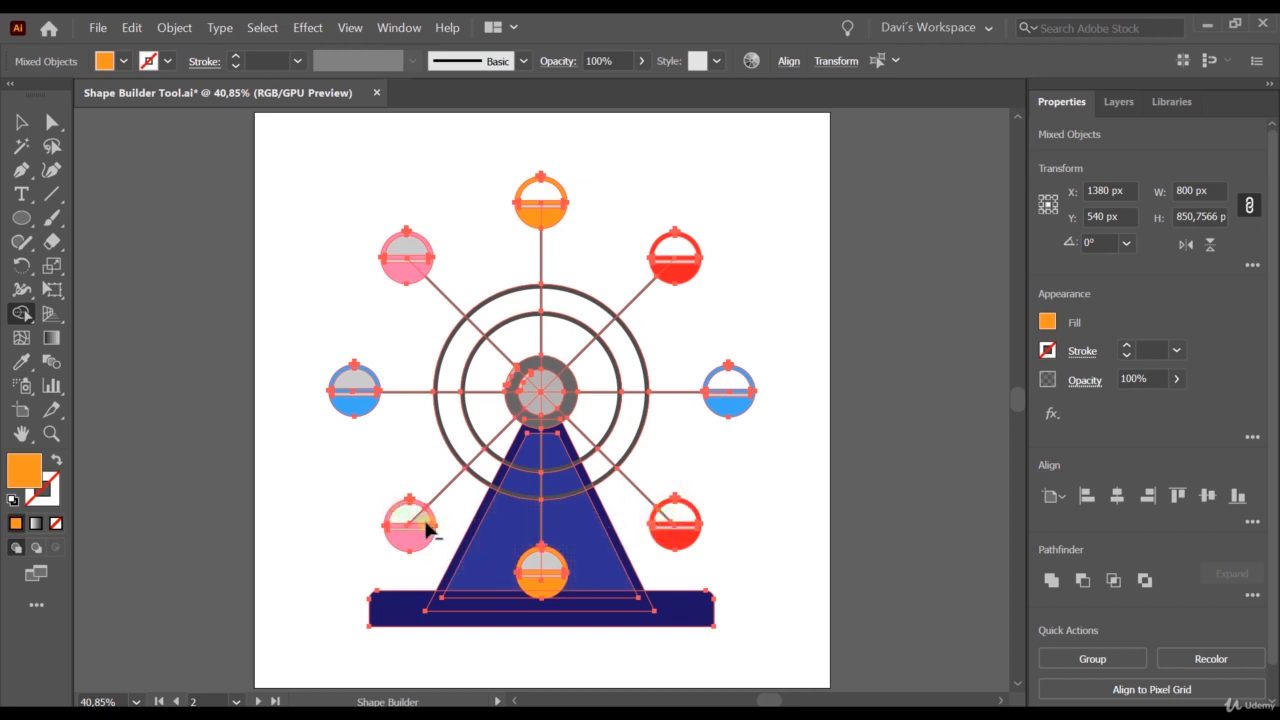
left_click(356, 380, "alt")
left_click(411, 244, "alt")
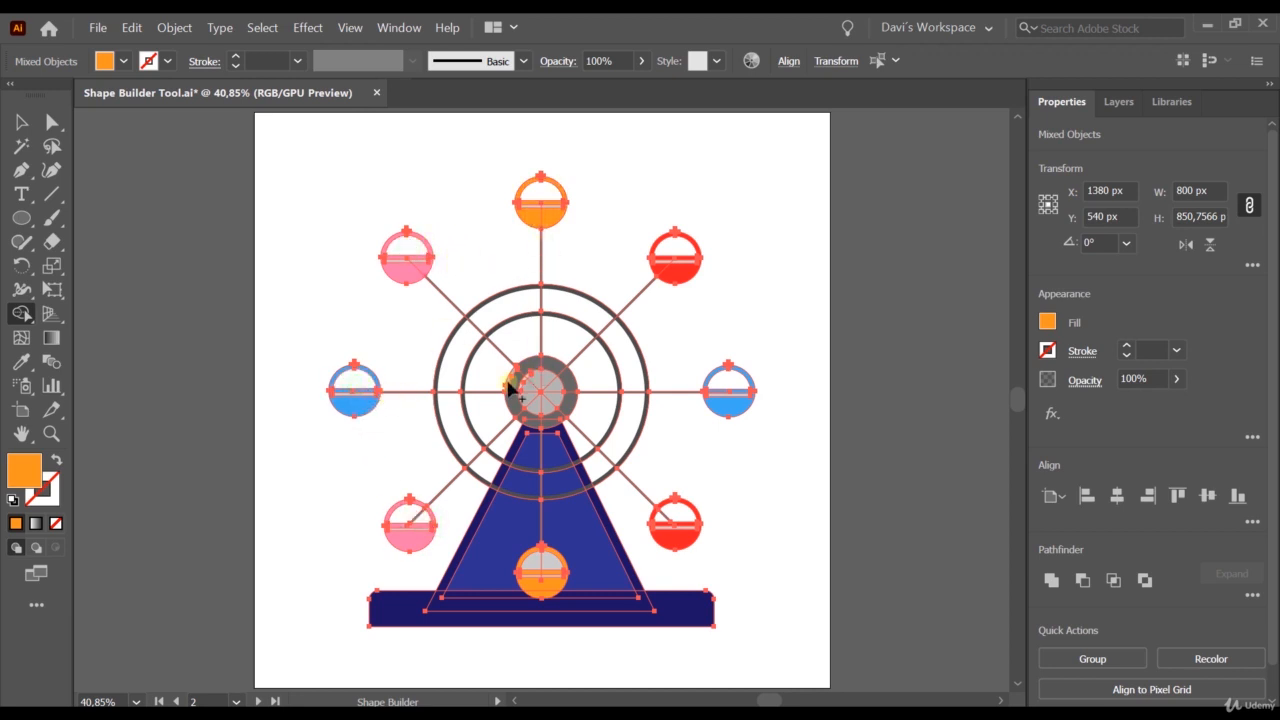
left_click(21, 122)
left_click(842, 514)
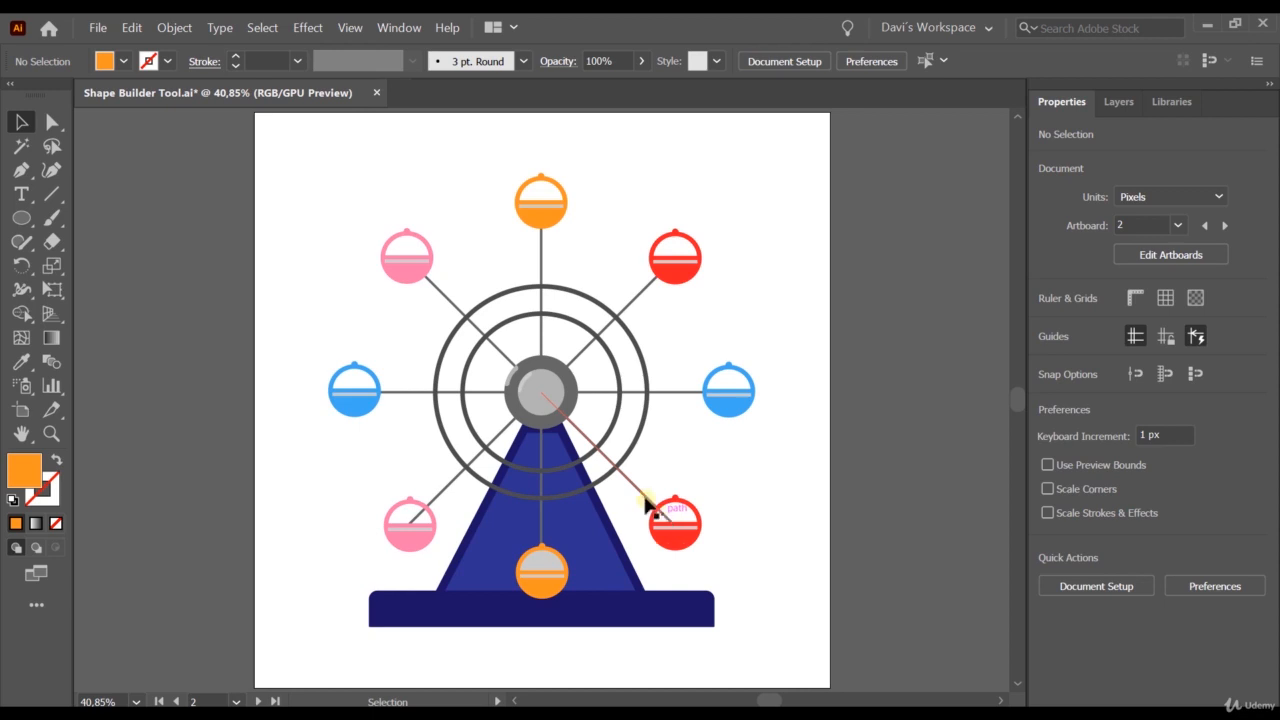
left_click_drag(267, 171, 763, 686)
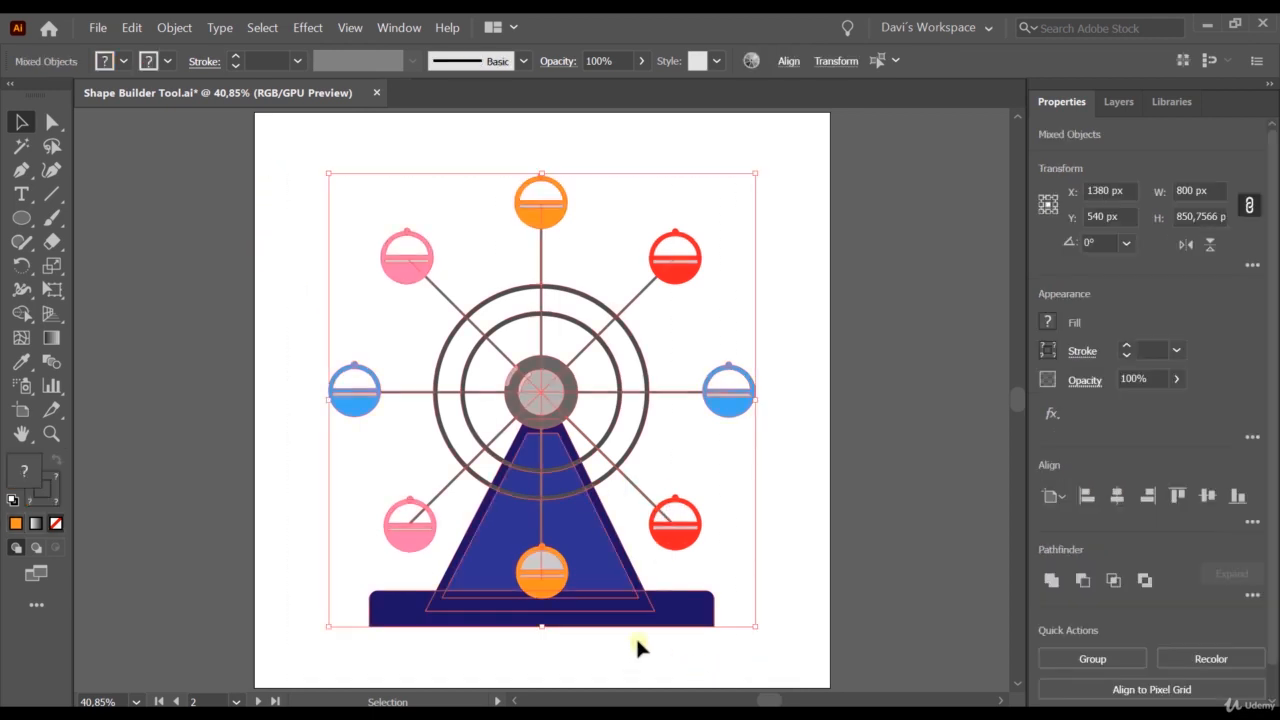
left_click(667, 522)
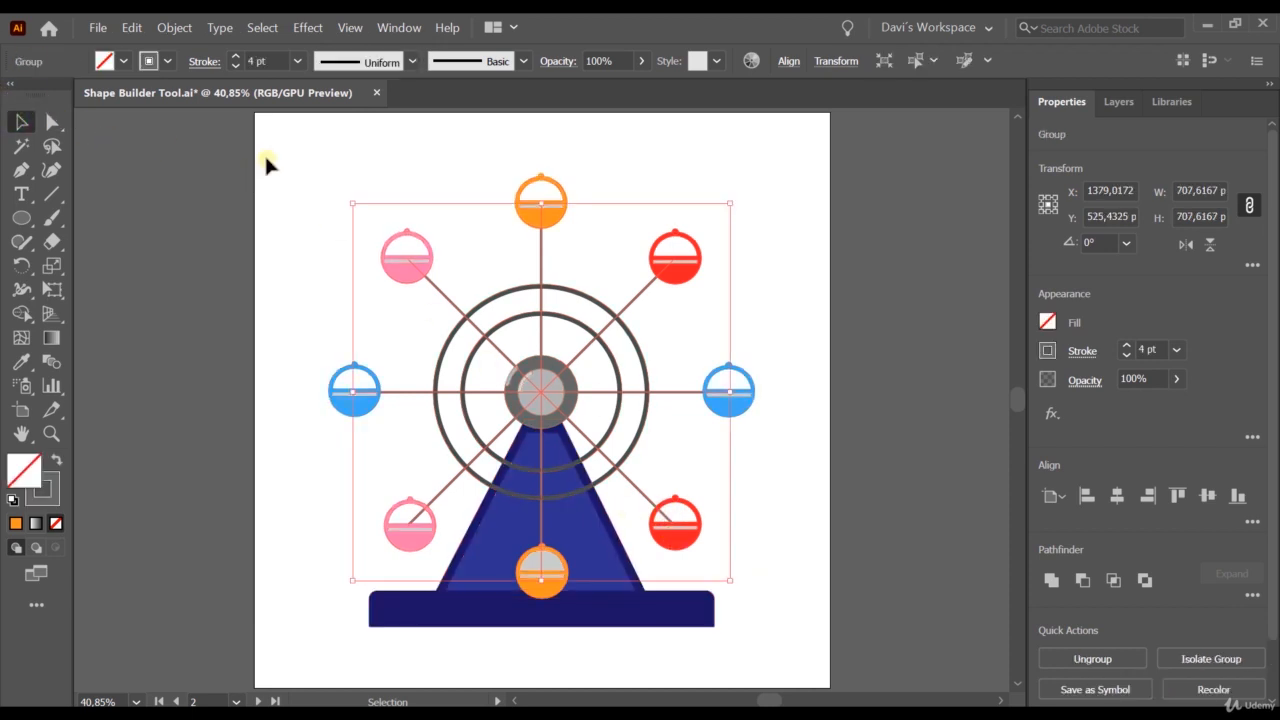
left_click_drag(275, 150, 725, 636)
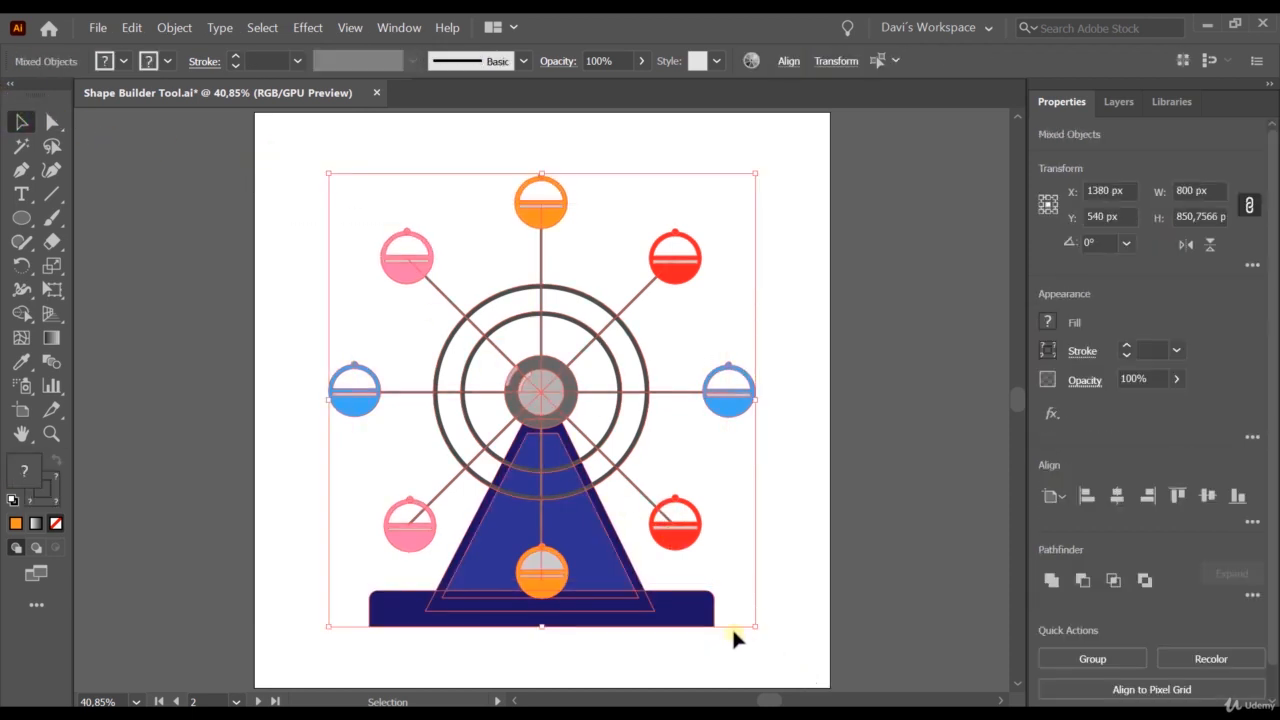
left_click(21, 313)
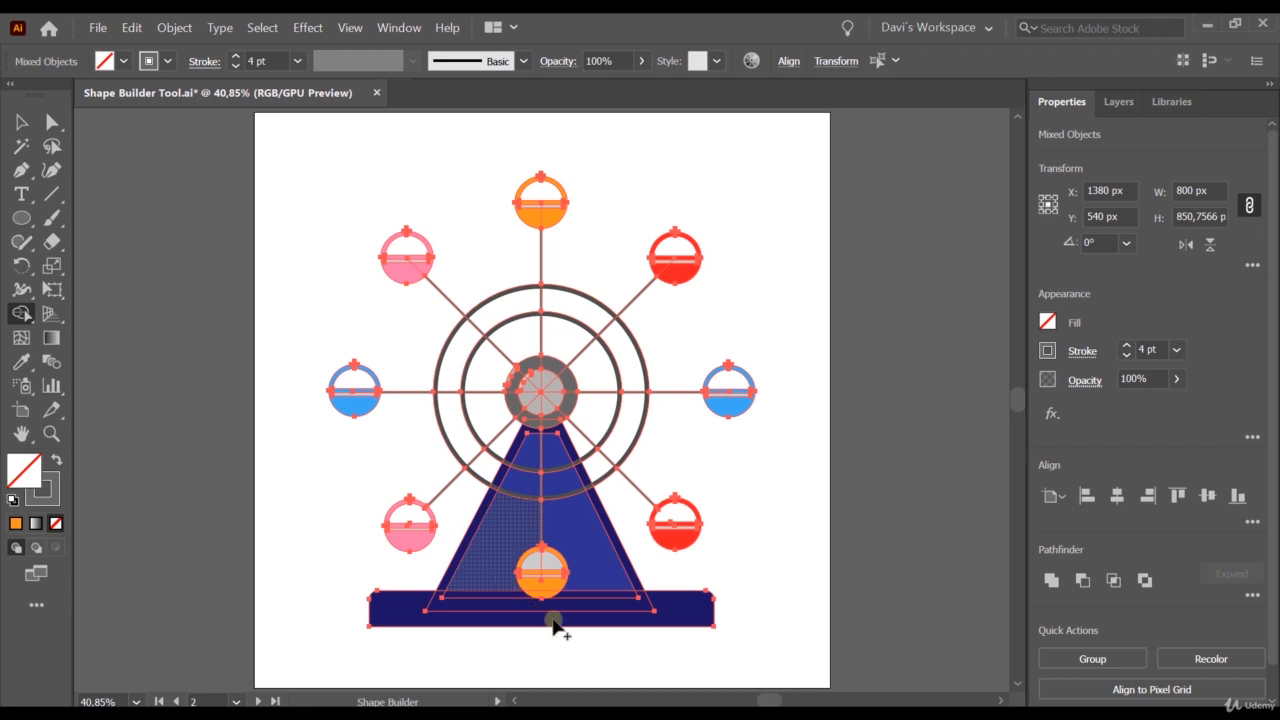
key("v")
left_click(281, 281)
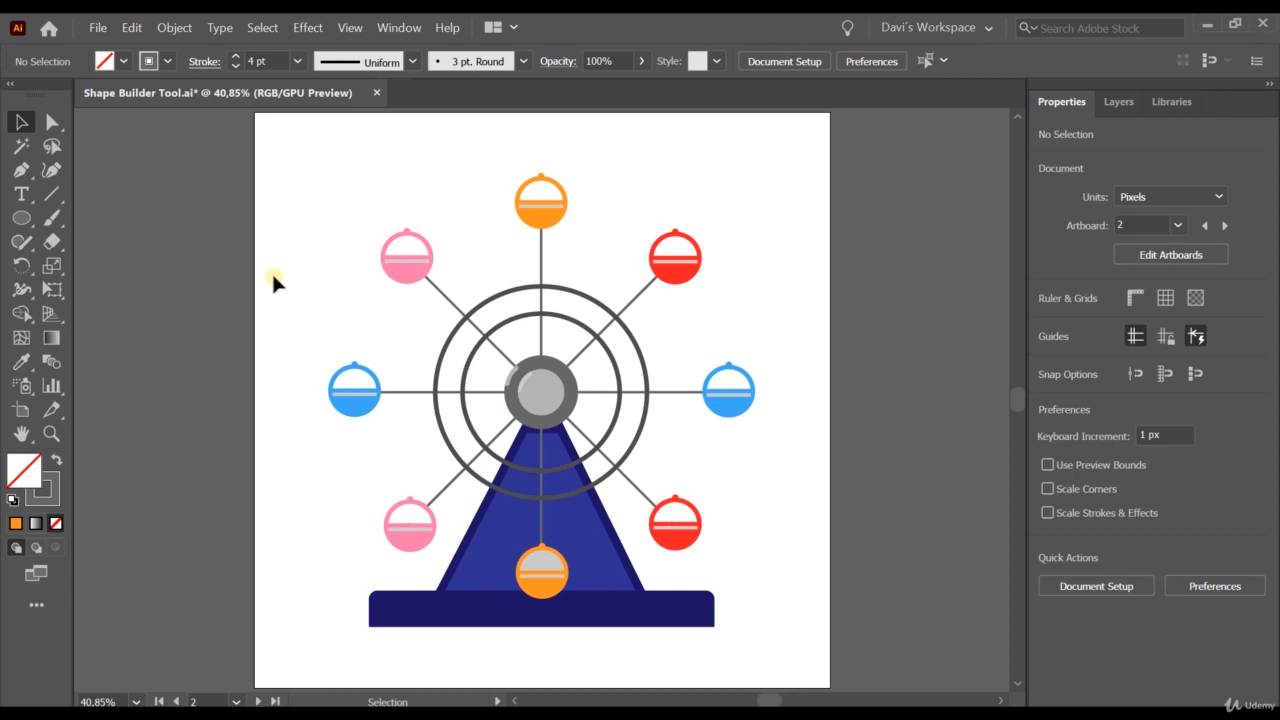
Try to erase the bottom orange cabin's grey window with the Shape Builder tool while the whole Ferris wheel is selected.
left_click_drag(296, 140, 833, 632)
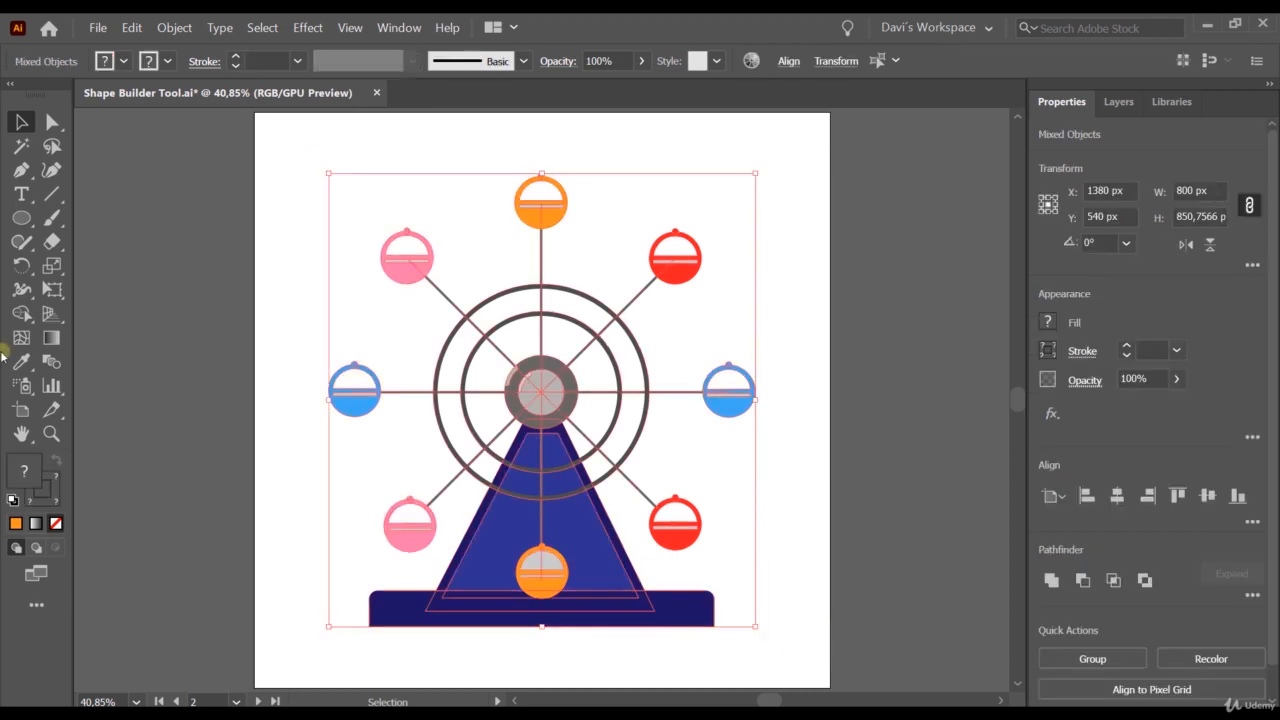
left_click(21, 314)
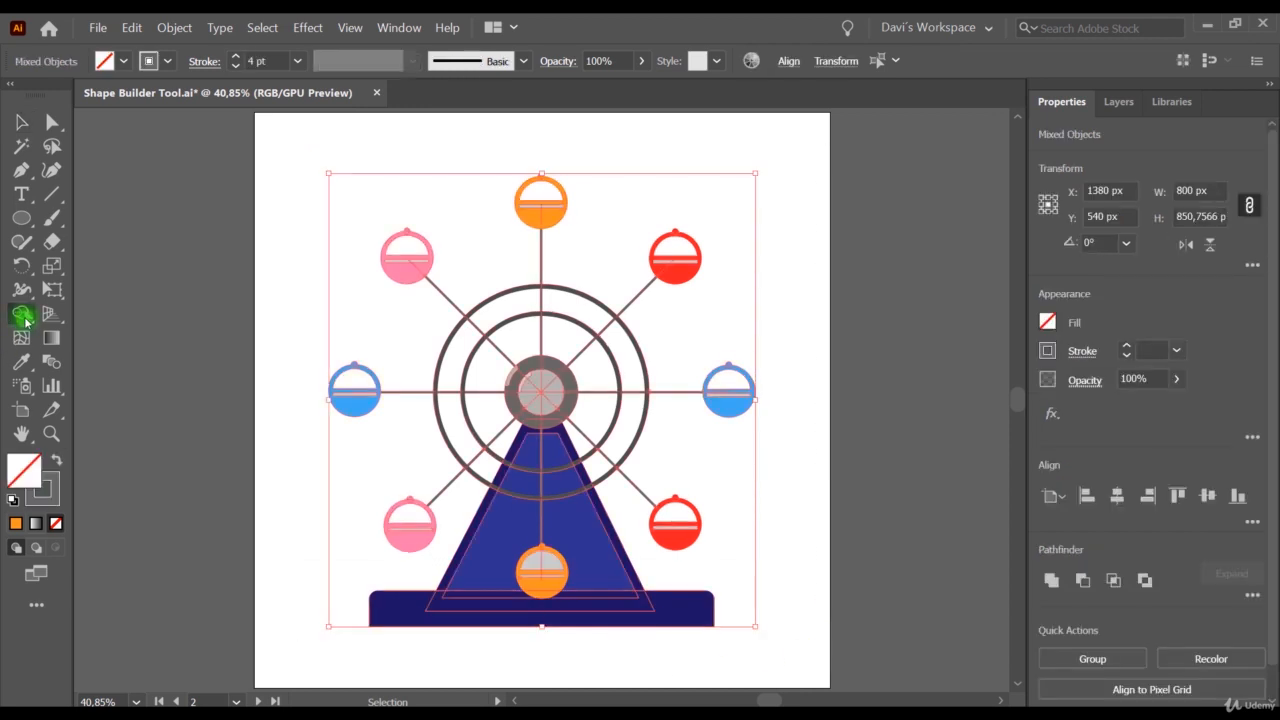
left_click(540, 574)
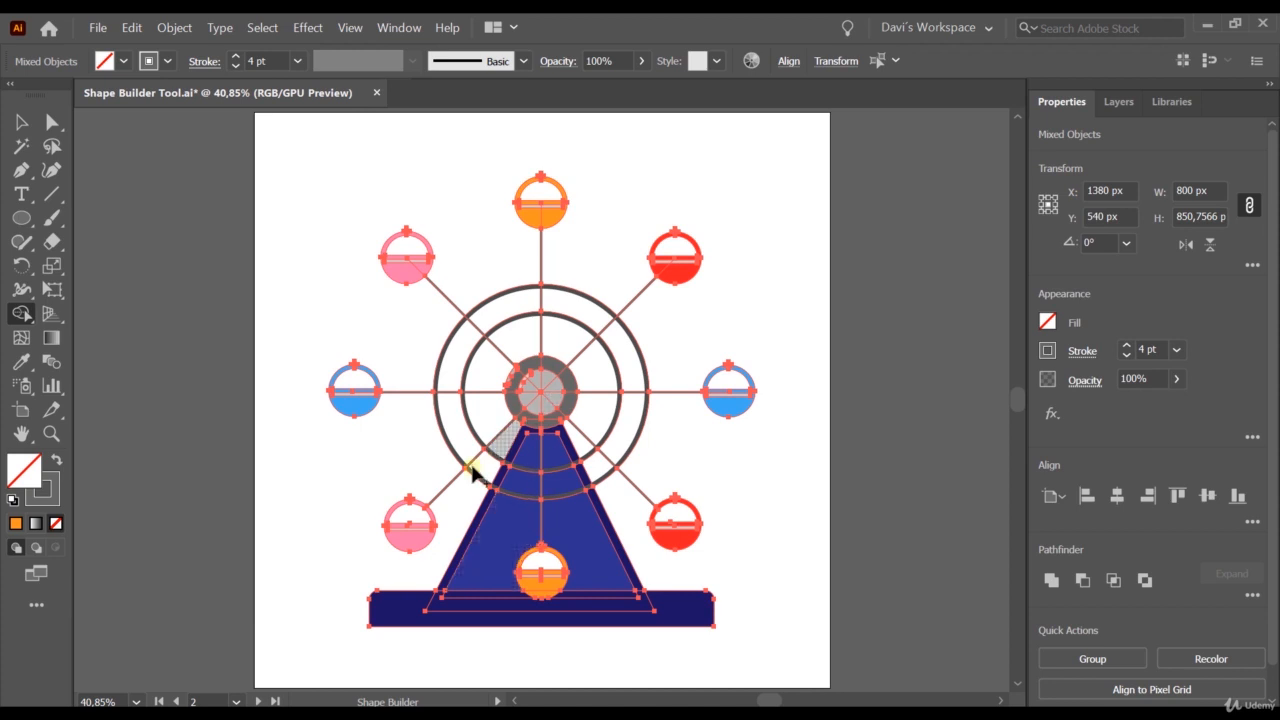
left_click(541, 594)
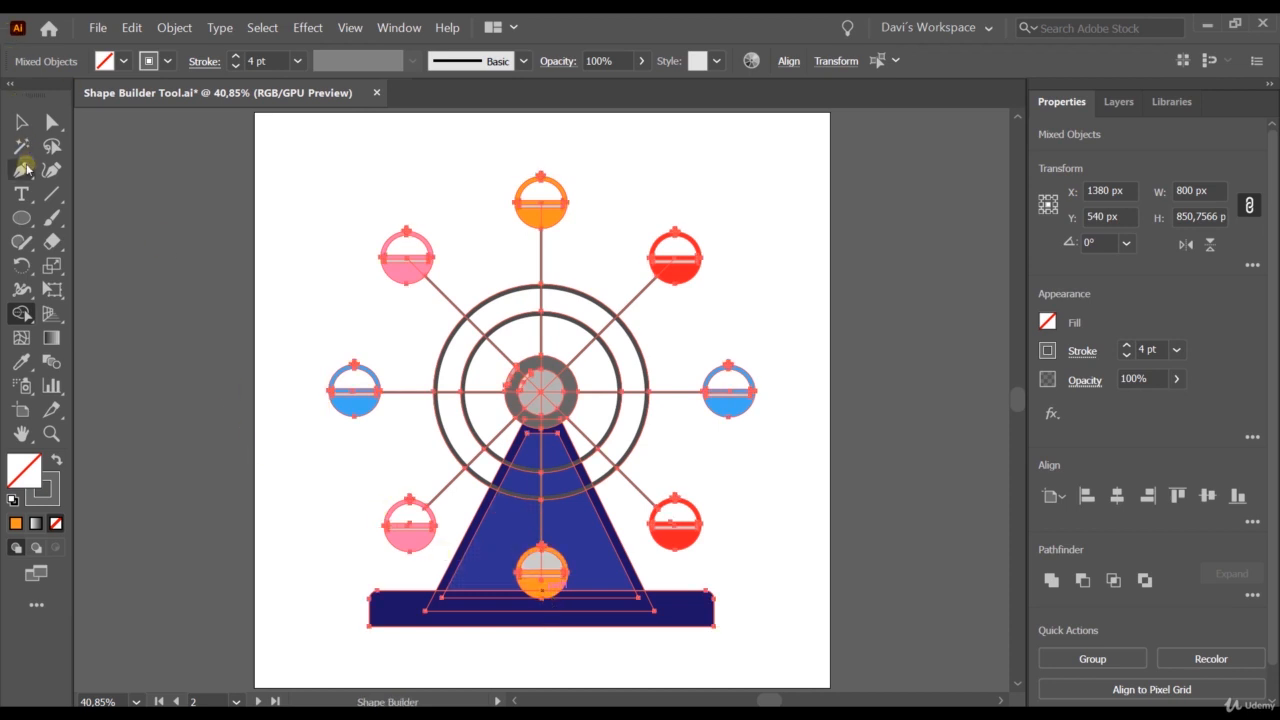
left_click(20, 122)
left_click(268, 279)
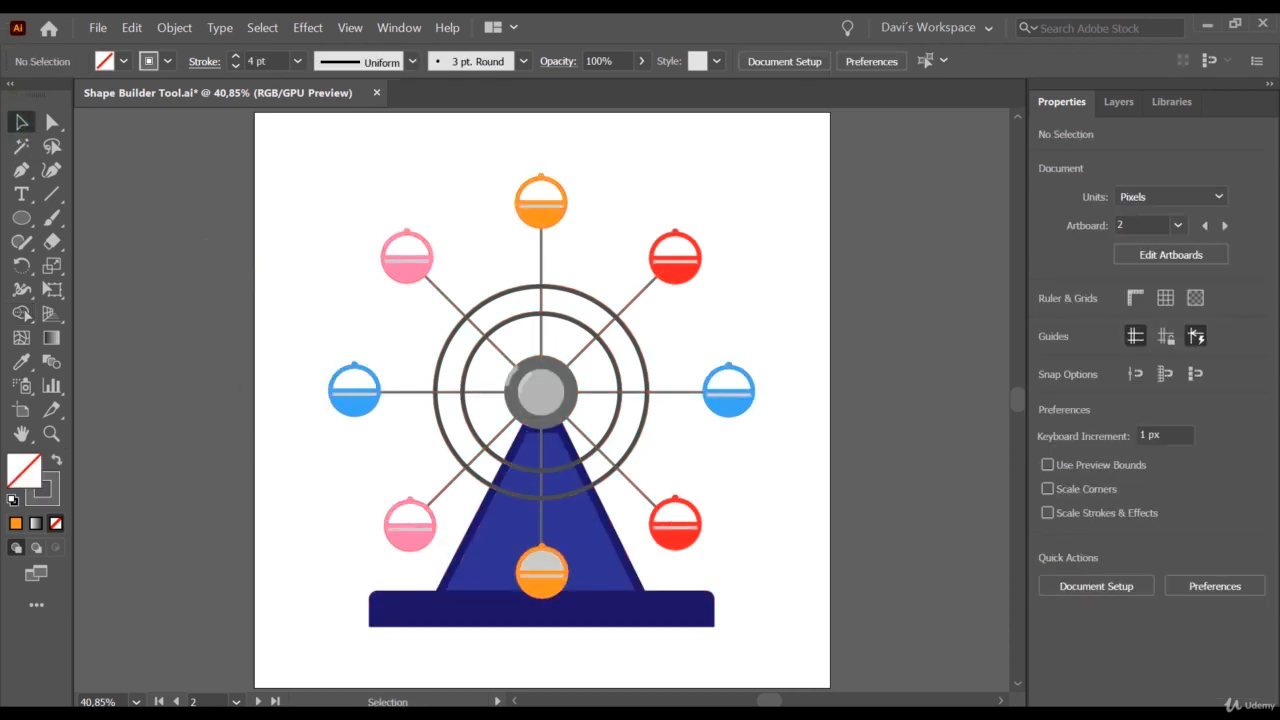
Select only the bottom orange cabin and erase its grey half-round window with the Shape Builder tool.
left_click(546, 586)
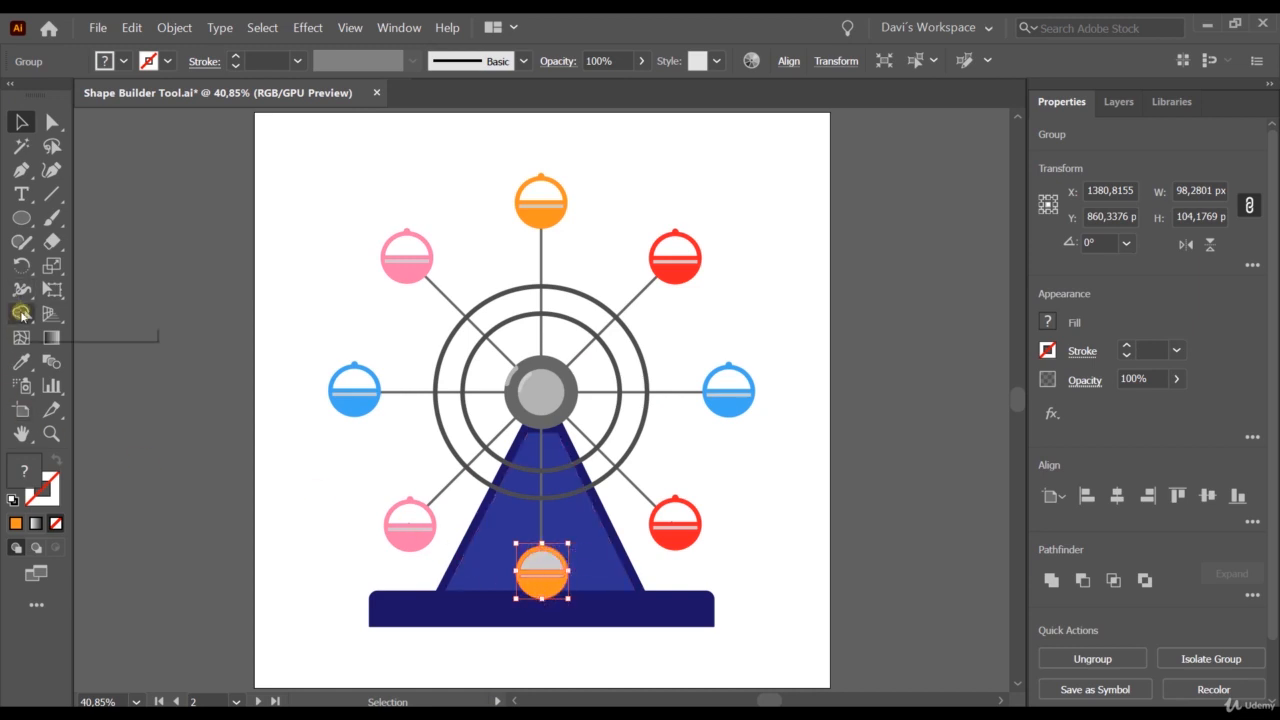
left_click(21, 314)
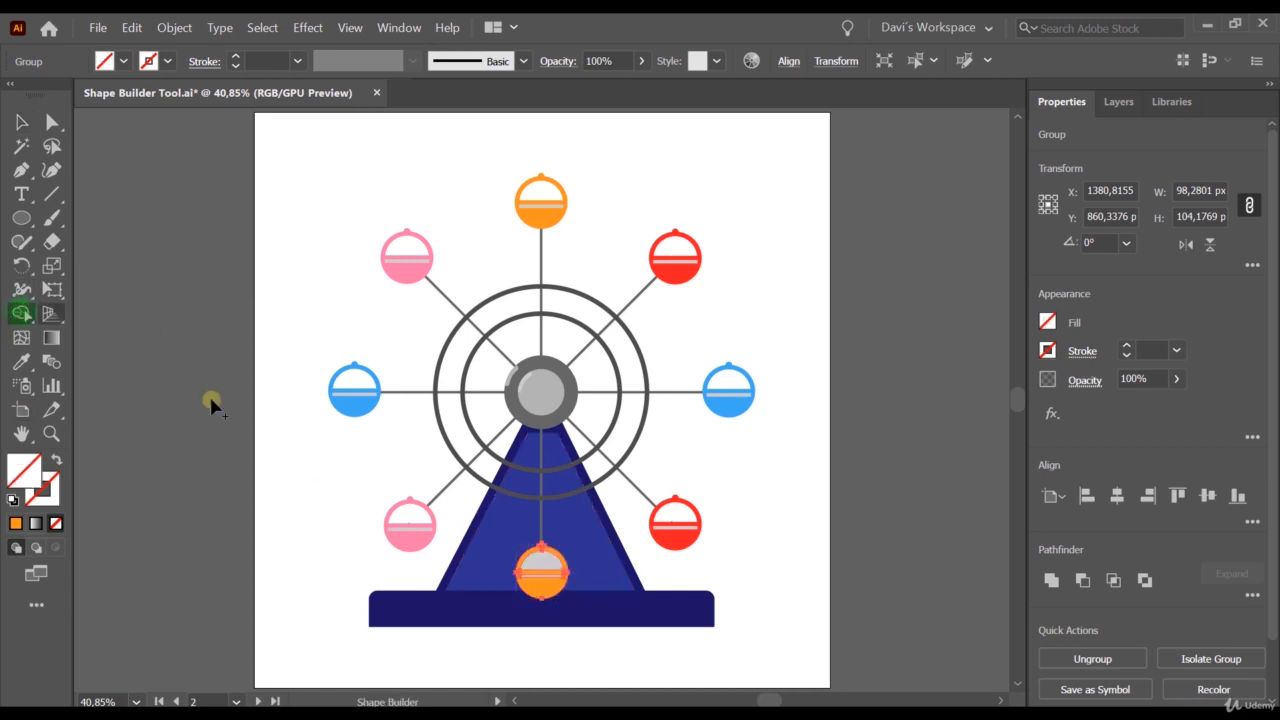
left_click(542, 557)
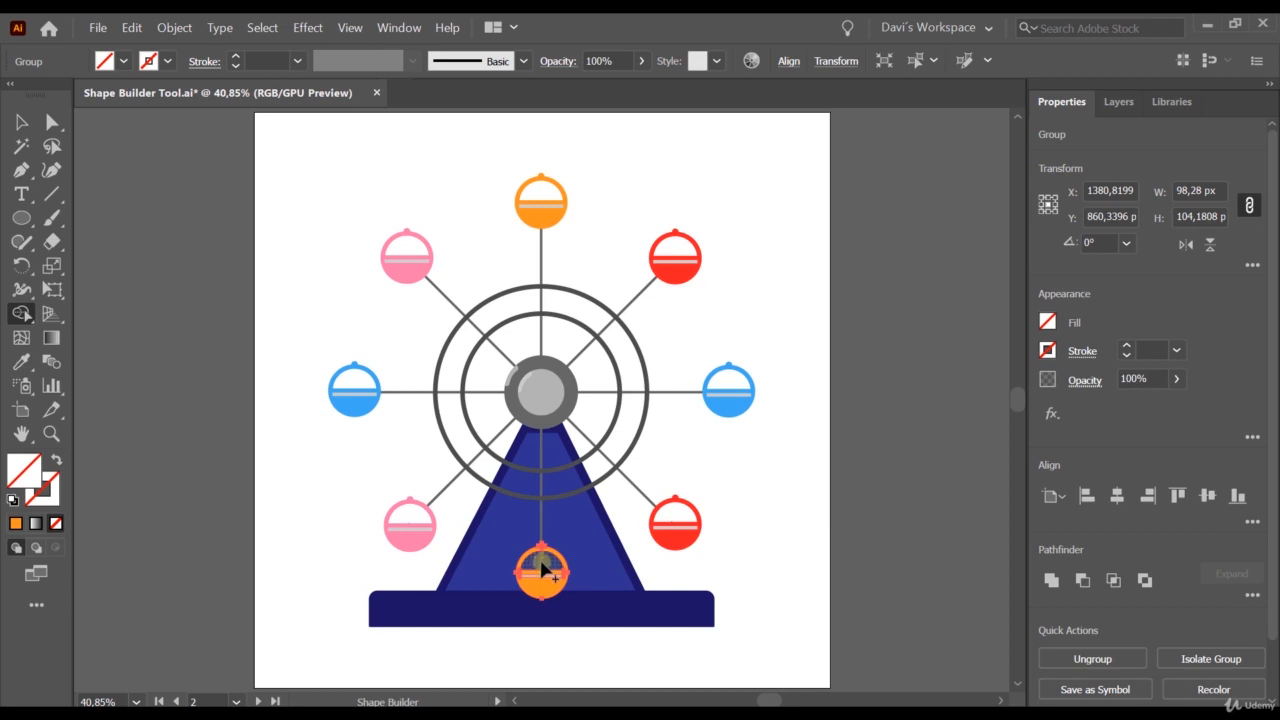
scroll(541, 570, "up", 4)
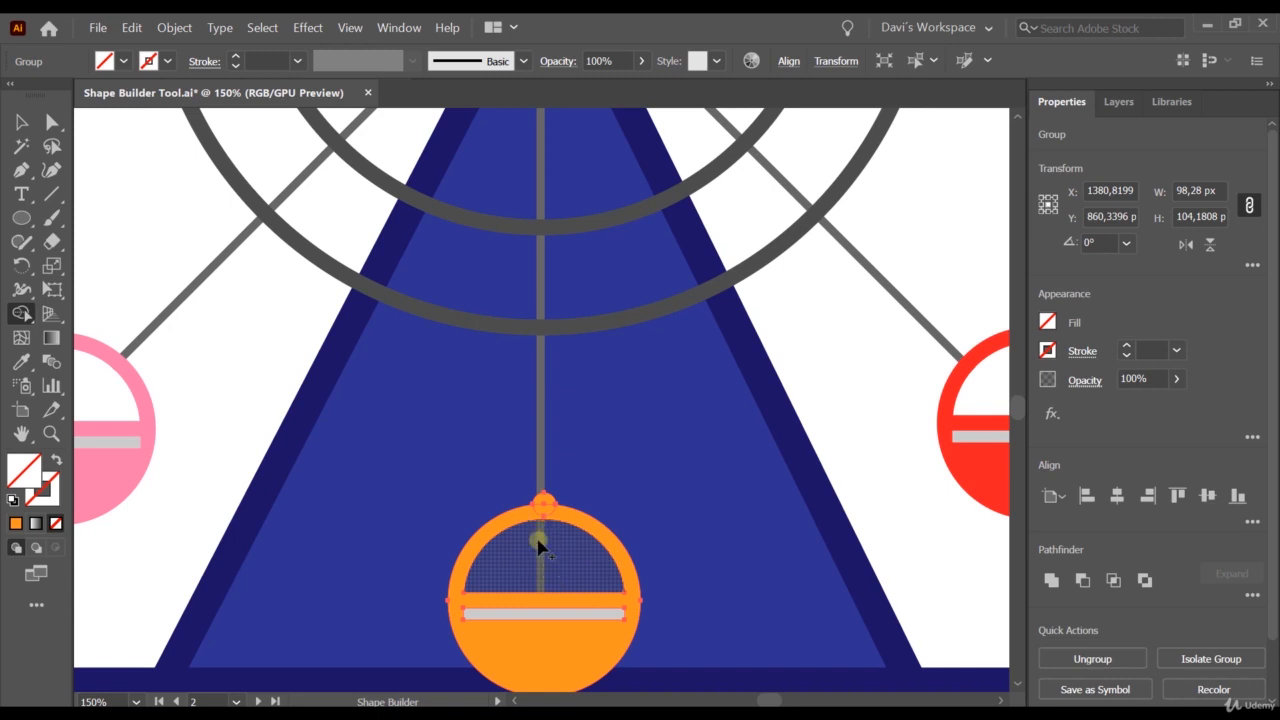
key("v")
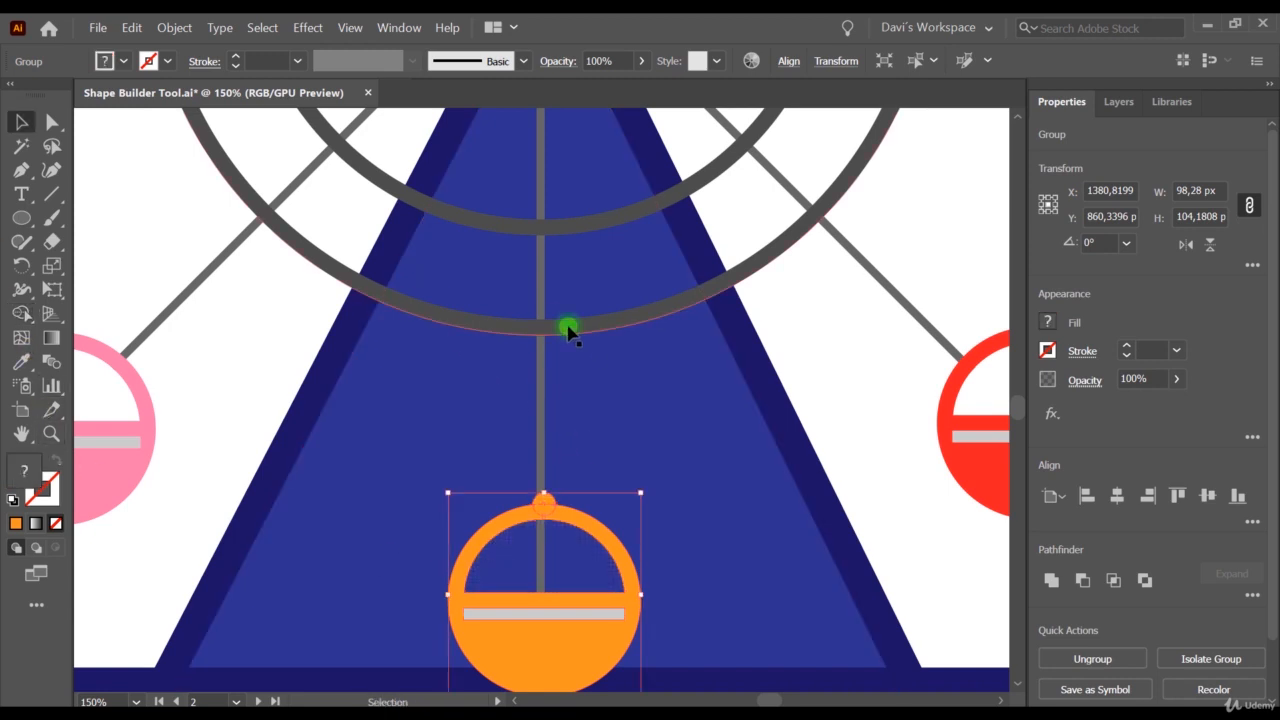
Select the spokes group together with the bottom orange cabin and erase the spoke segment inside the cabin's window with the Shape Builder tool.
left_click(567, 330)
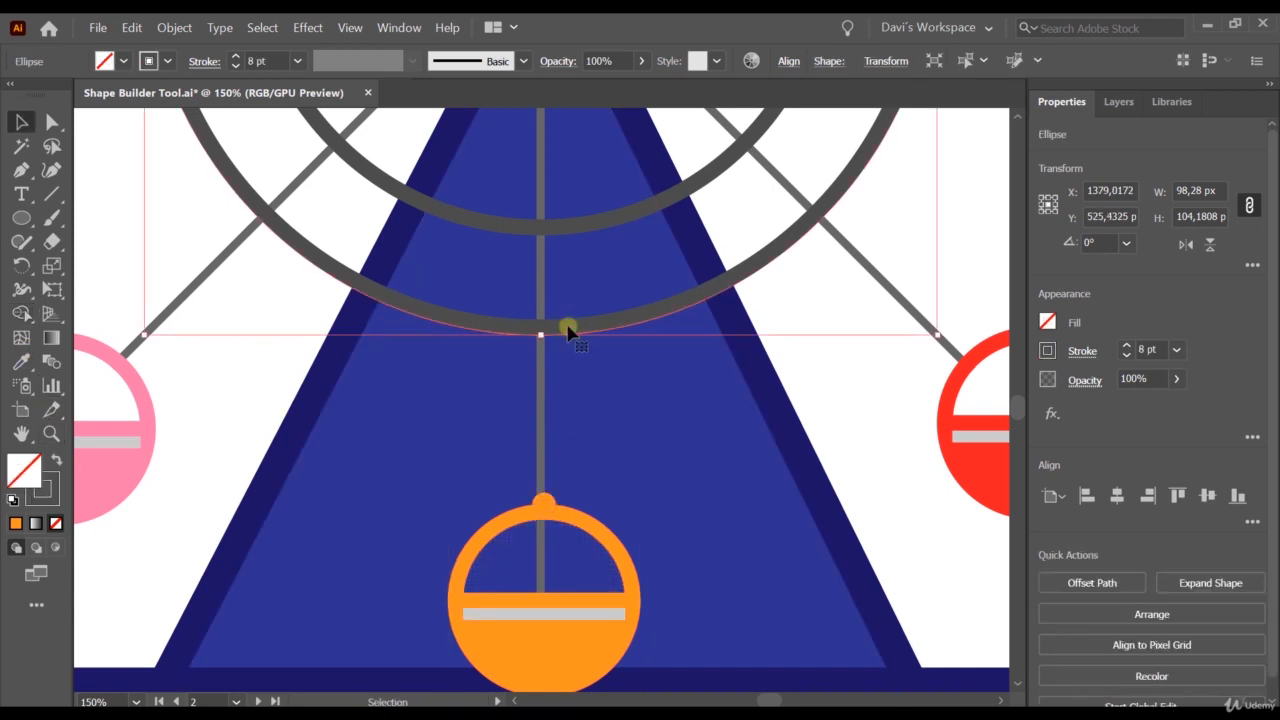
left_click(541, 388)
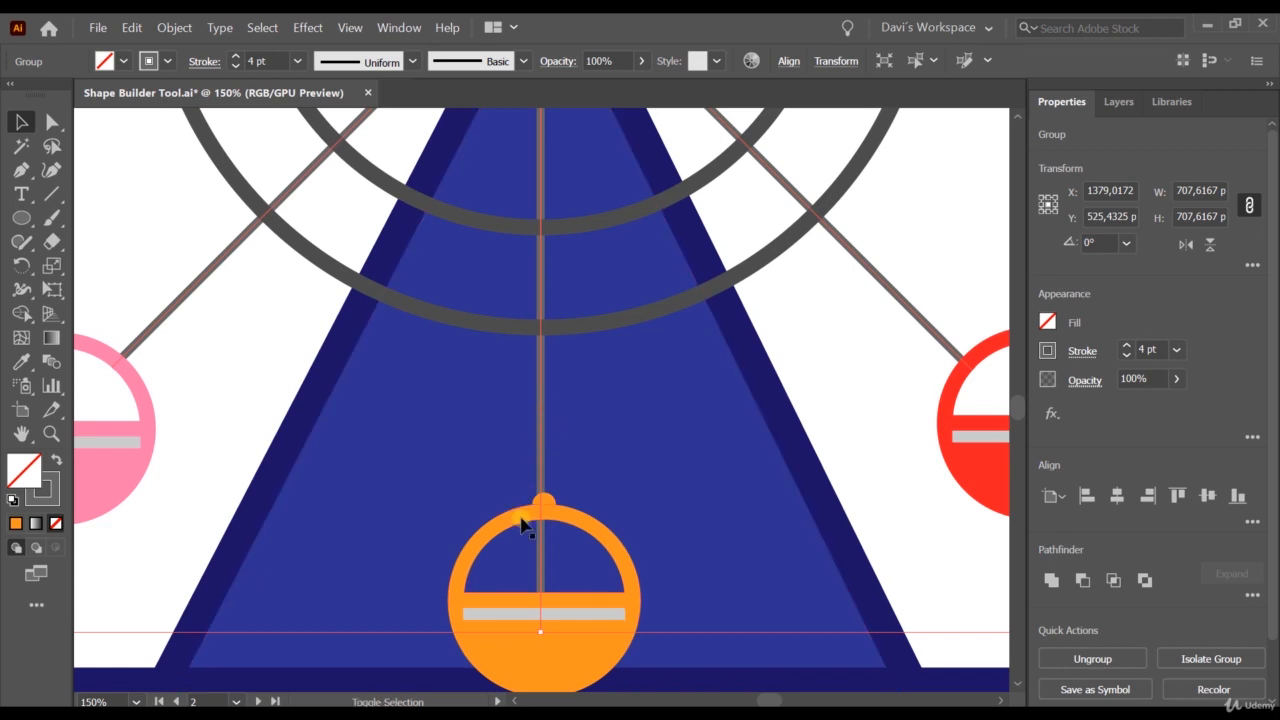
left_click(528, 660, "shift")
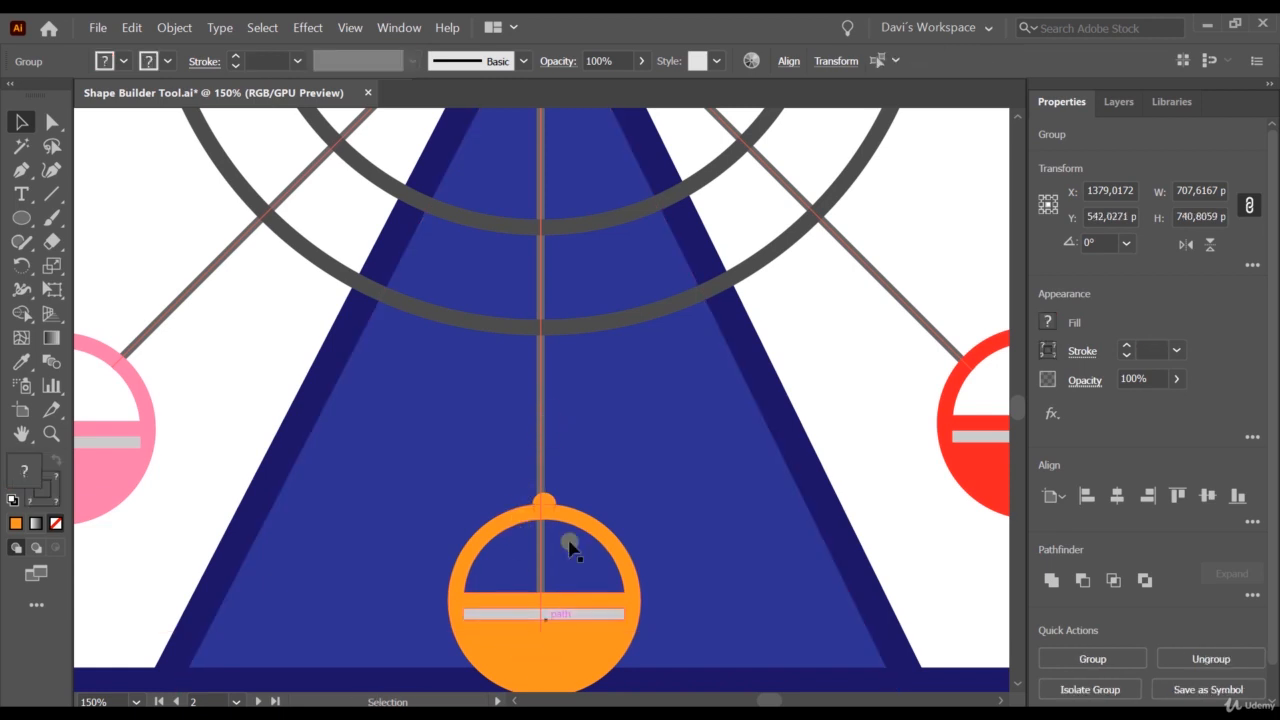
left_click(598, 668, "shift")
left_click(580, 665, "shift")
scroll(525, 600, "down", 3)
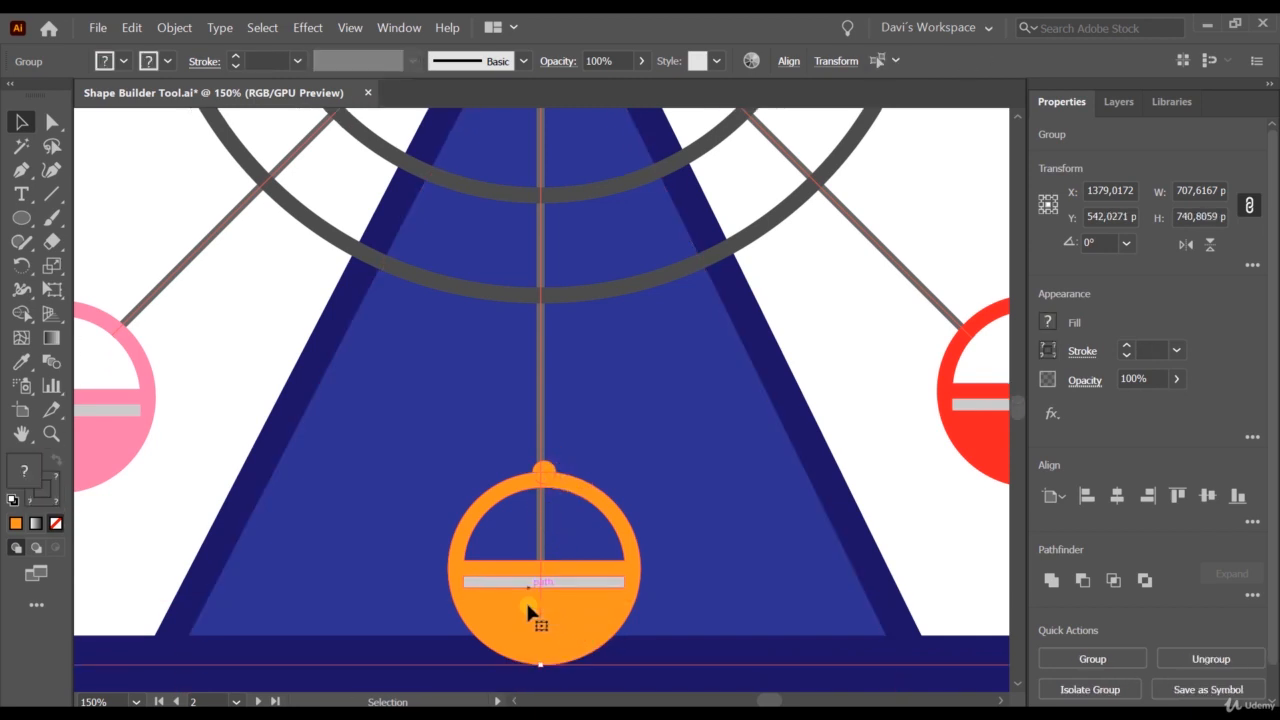
scroll(520, 590, "up", 1)
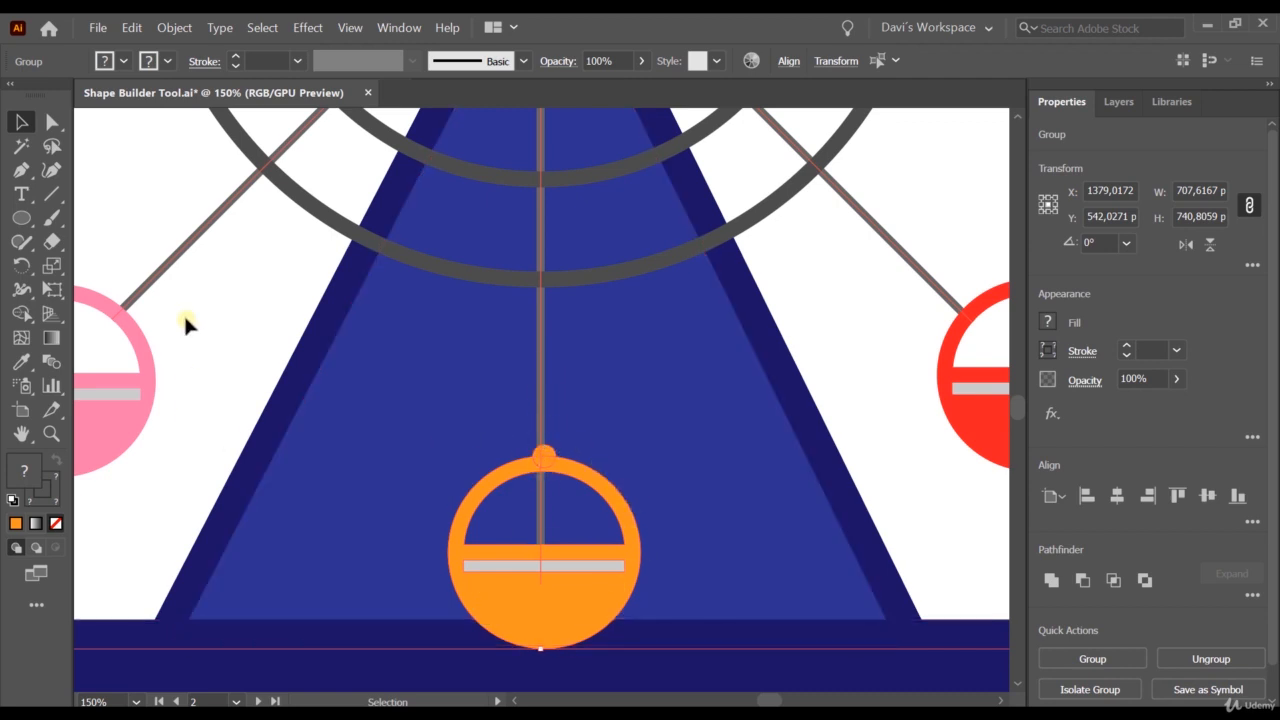
left_click(21, 313)
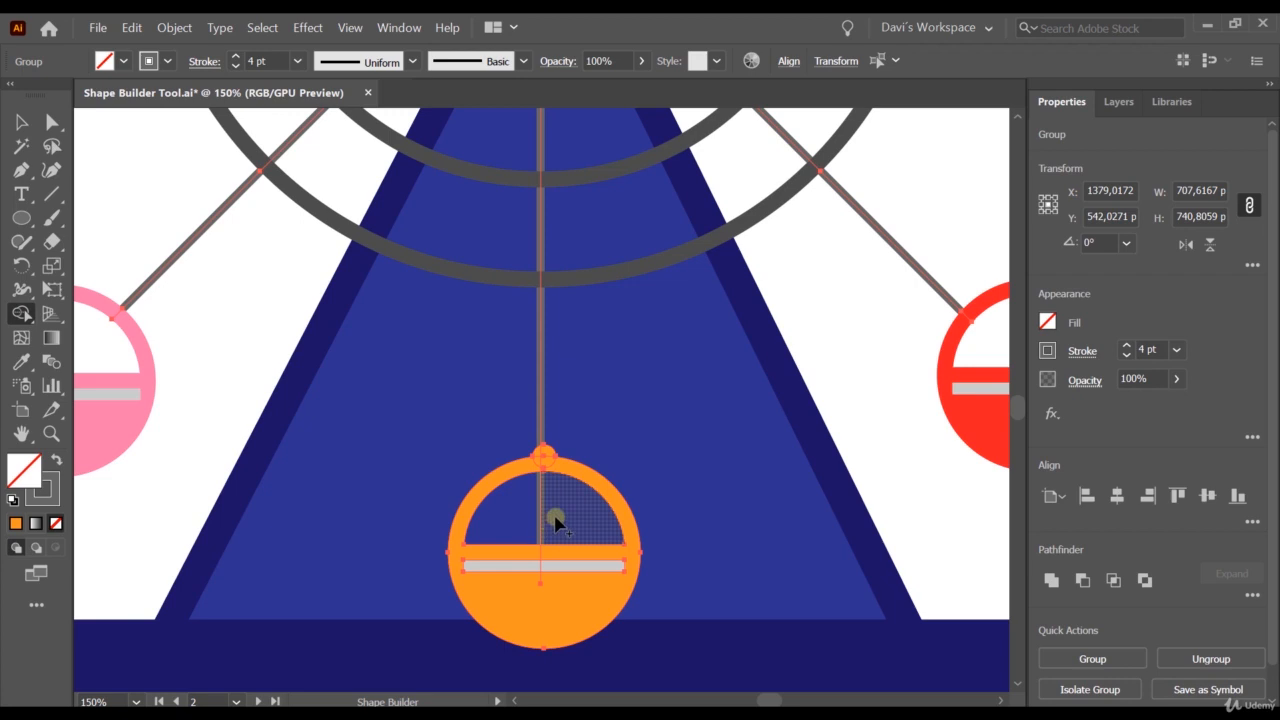
mouse_move(555, 522)
left_mouse_down()
mouse_move(529, 523)
mouse_move(555, 607)
mouse_move(523, 607)
left_mouse_up()
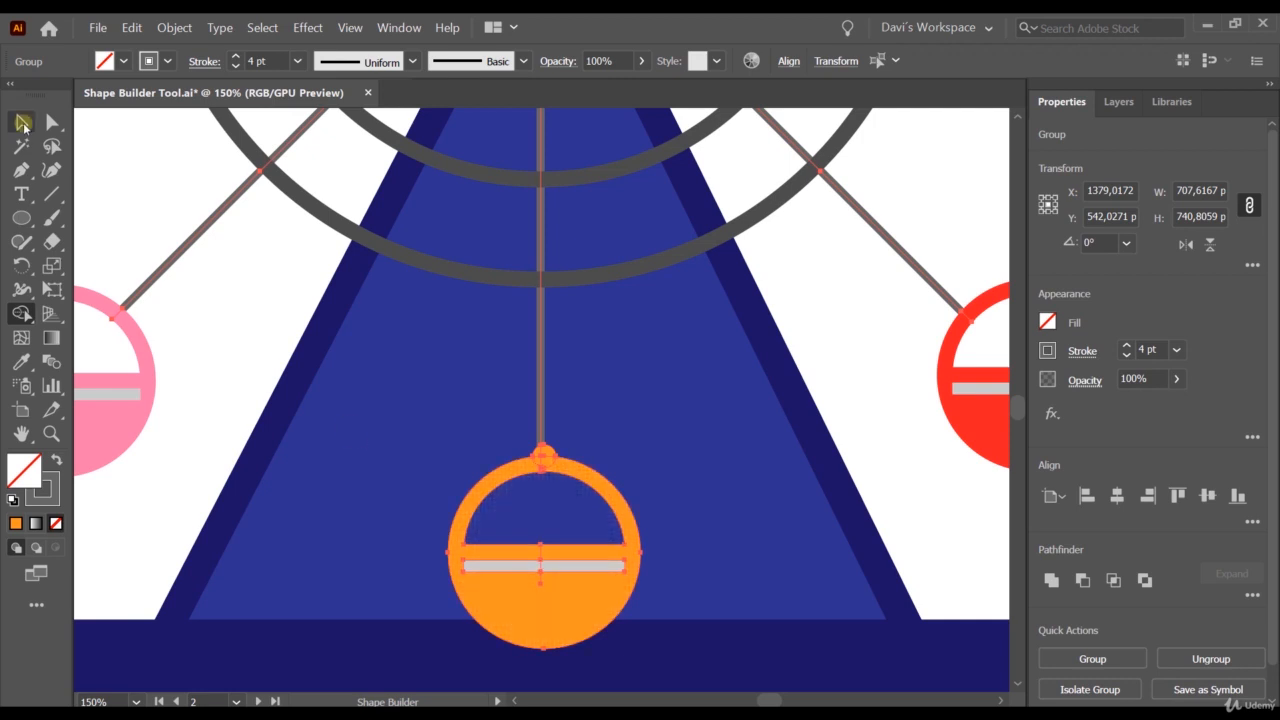
left_click(20, 122)
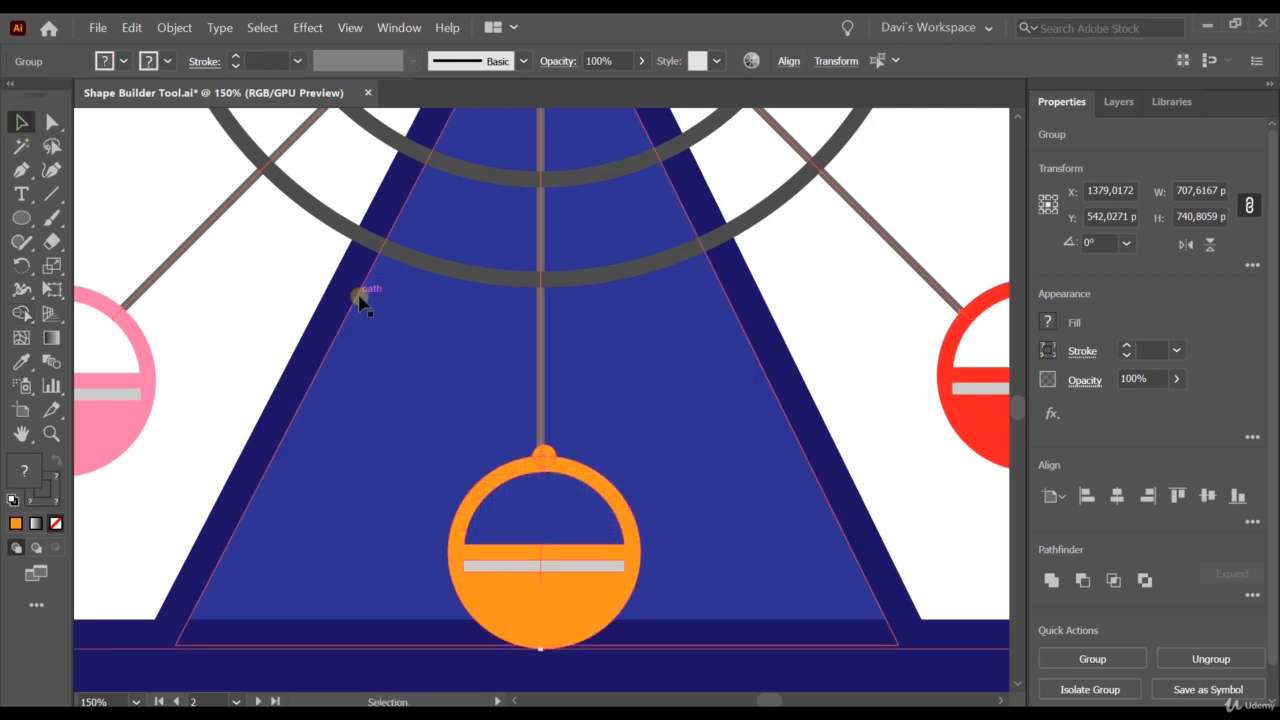
Clear the selection on the Ferris wheel and go to artboard 3 with the overlapping circles.
scroll(357, 292, "down", 4)
scroll(252, 250, "up", 3)
scroll(222, 311, "up", 1)
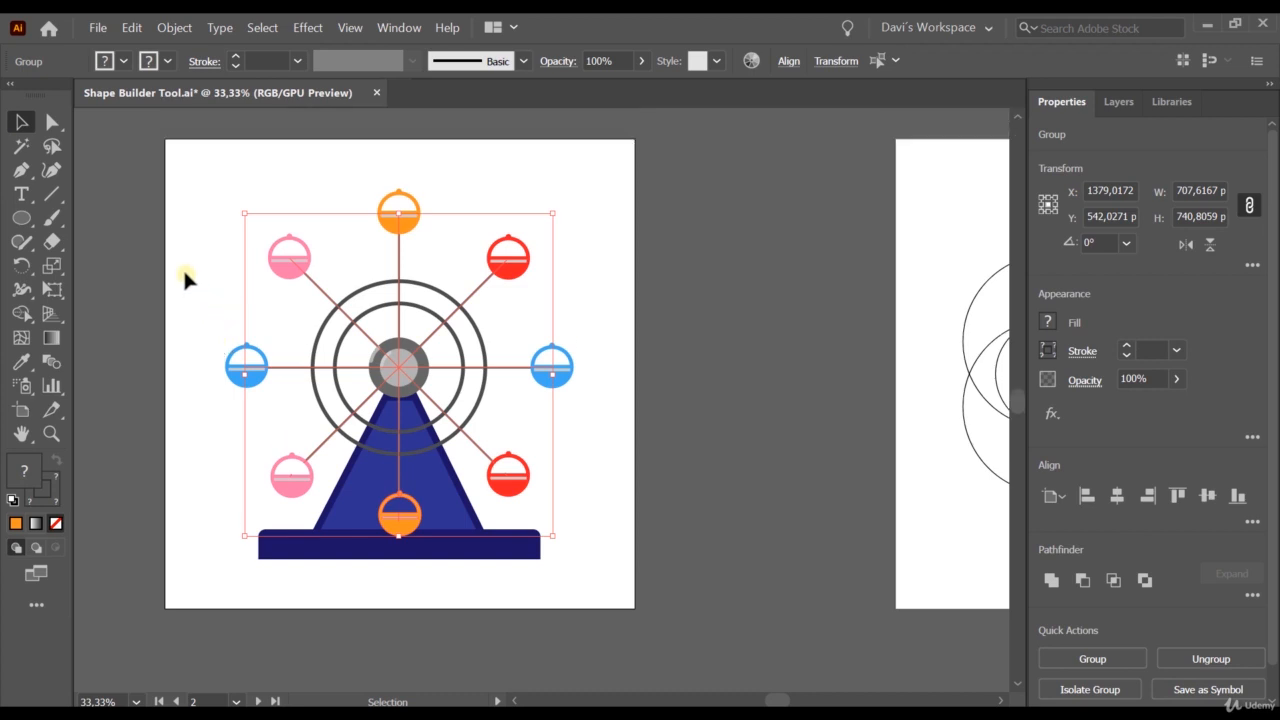
left_click(181, 266)
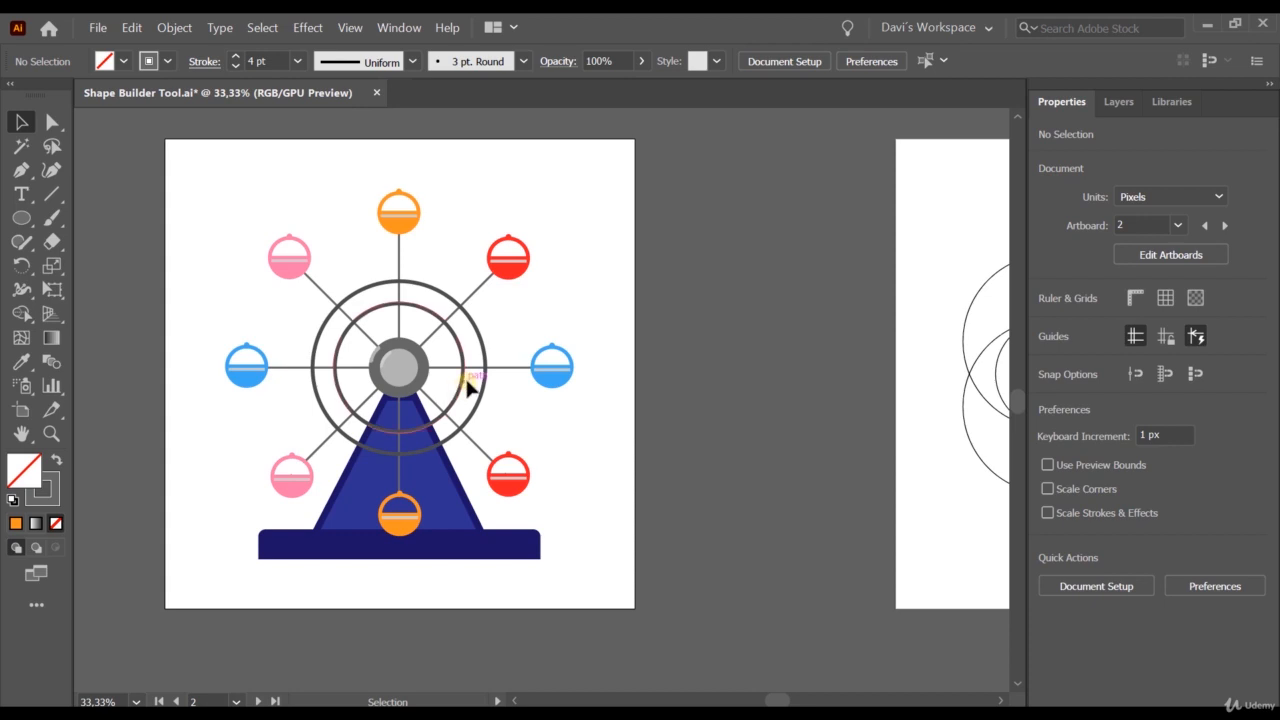
left_click(236, 701)
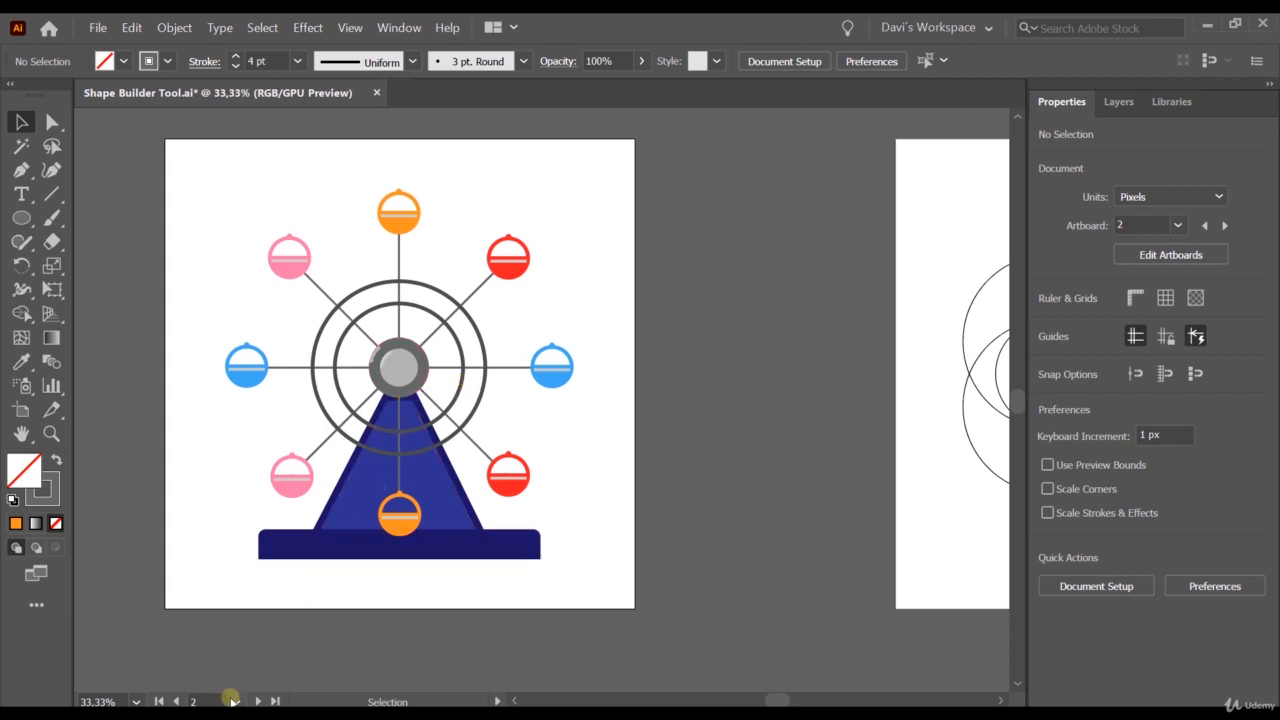
left_click(266, 682)
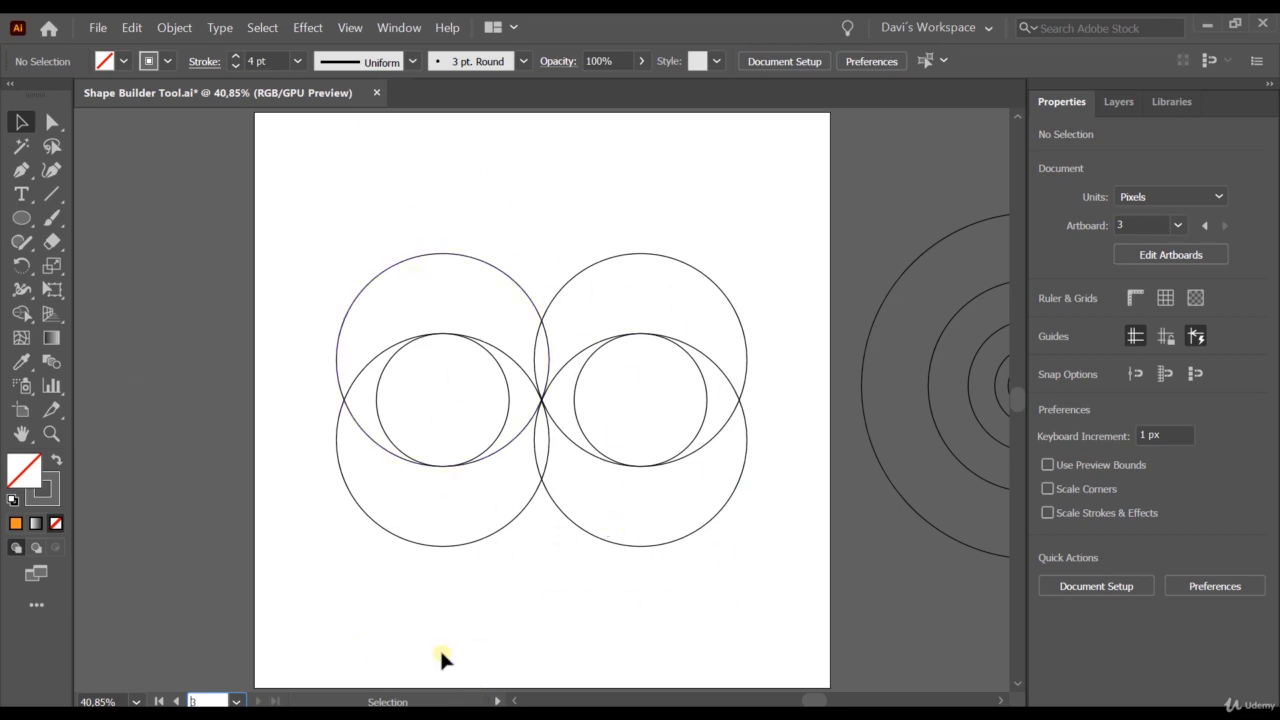
Select all the overlapping circles and erase the upper crescent regions of both top circles with the Shape Builder tool.
left_click(22, 122)
left_click_drag(411, 209, 687, 601)
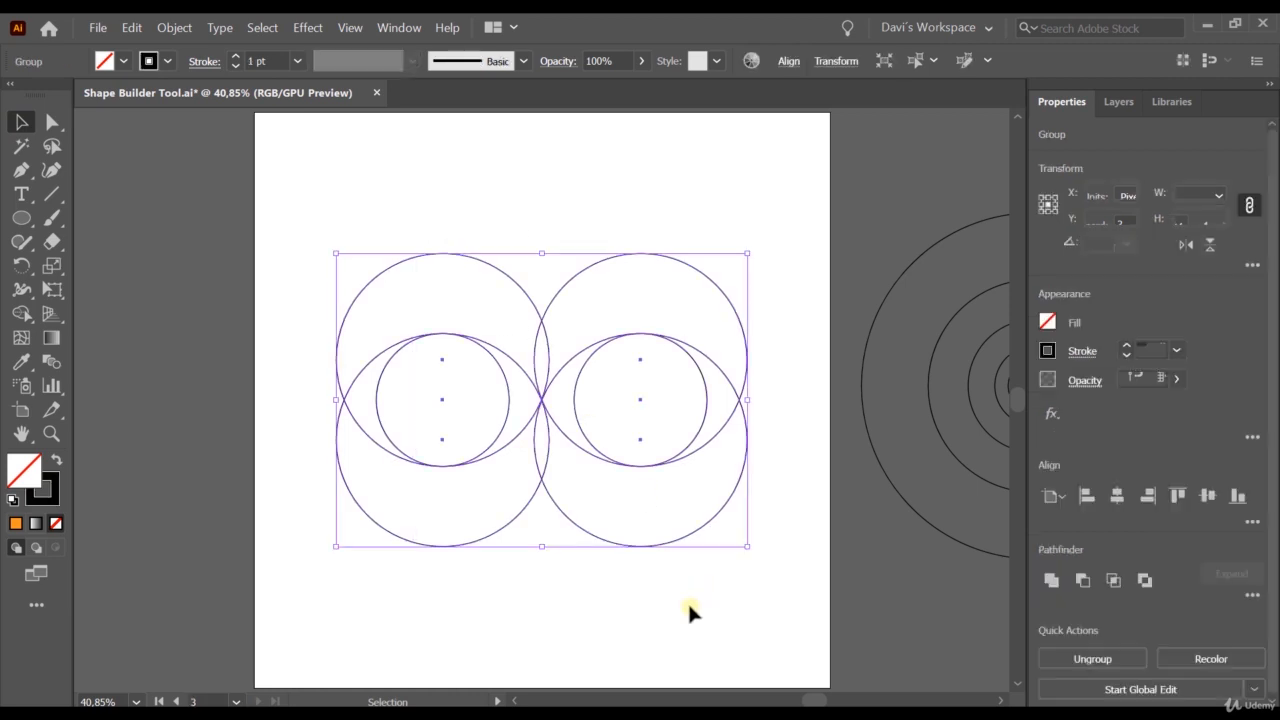
left_click(22, 314)
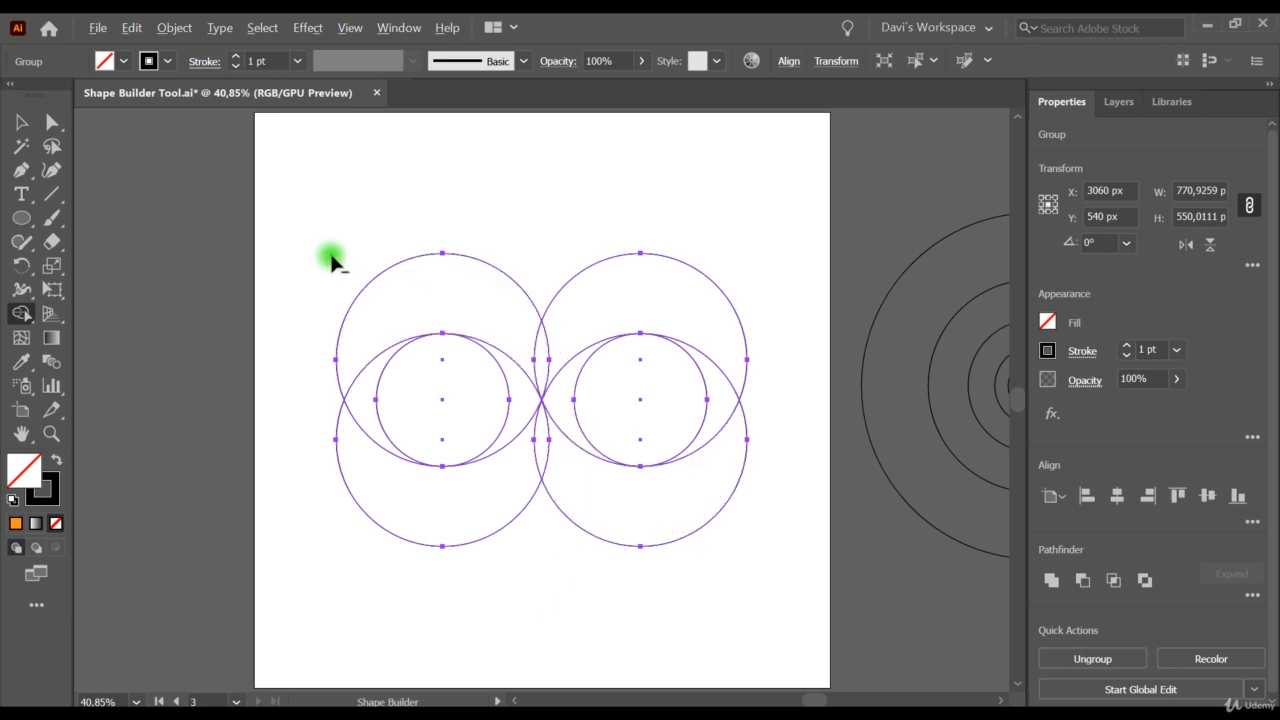
left_click_drag(332, 260, 565, 312)
mouse_move(649, 303)
left_mouse_down()
mouse_move(566, 329)
mouse_move(534, 363)
left_mouse_up()
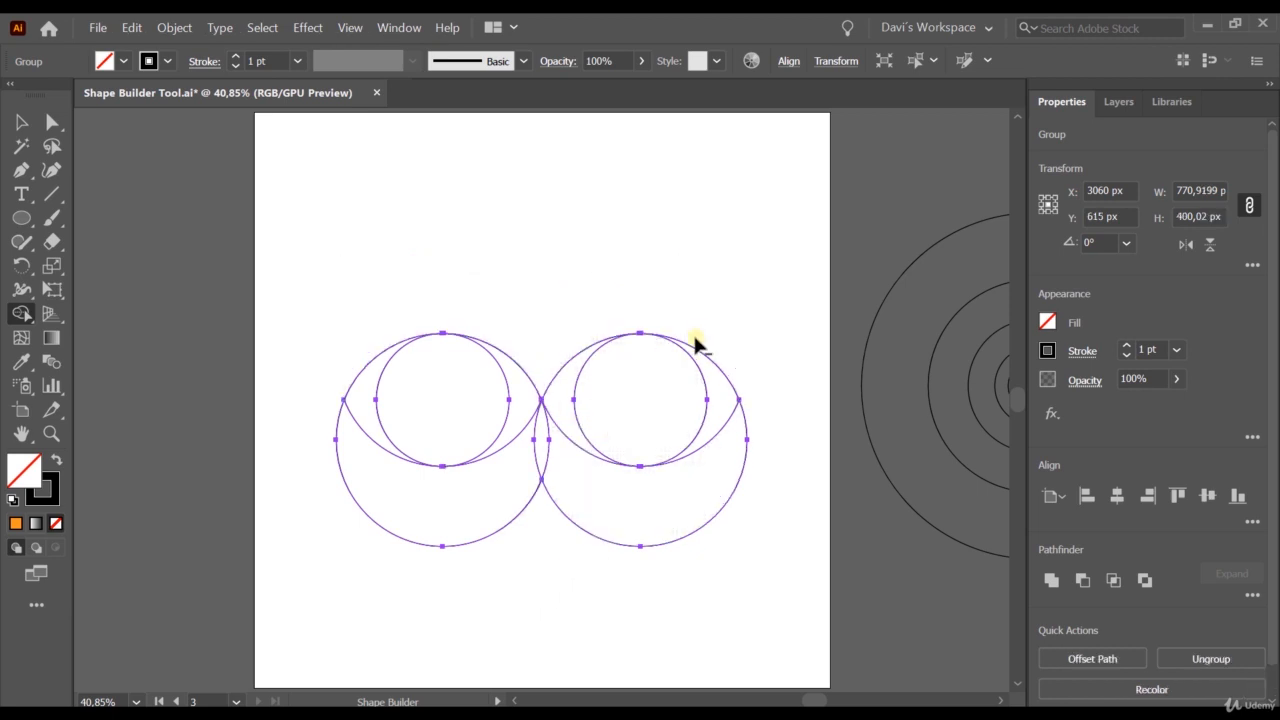
Erase the right circle's inner disc and outer crescent plus all lower regions with Shape Builder, leaving the left lens and a crescent tail.
left_click_drag(746, 349, 685, 403)
left_click_drag(766, 529, 668, 502)
left_click_drag(559, 456, 527, 477)
left_click(400, 520, "alt")
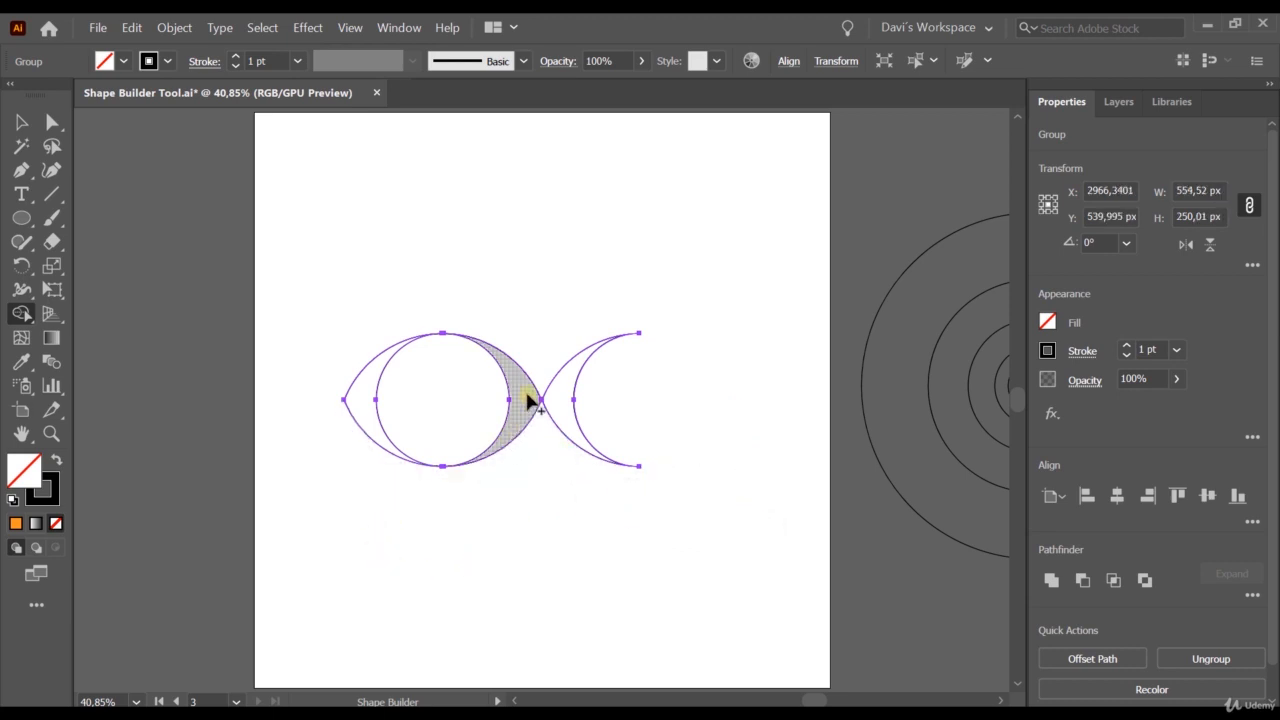
Merge the regions inside the left lens into one fish body with the Shape Builder tool and clear the selection.
left_click_drag(527, 397, 362, 400)
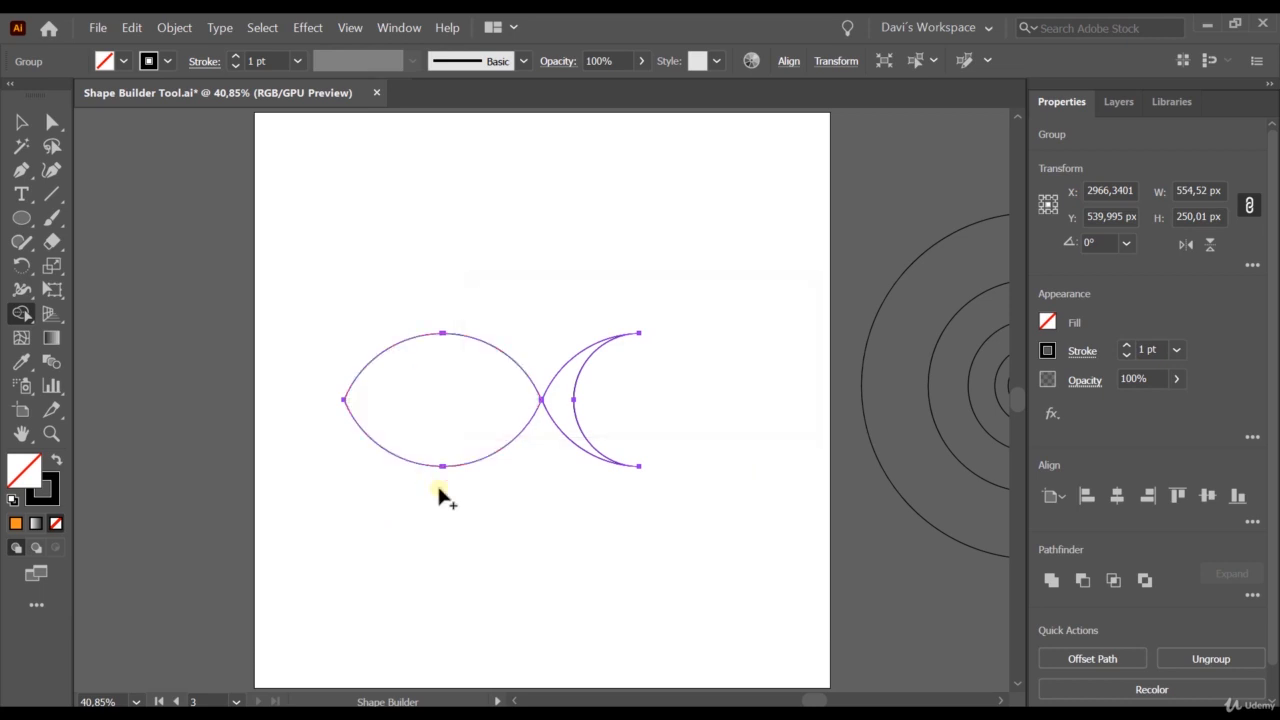
left_click(21, 122)
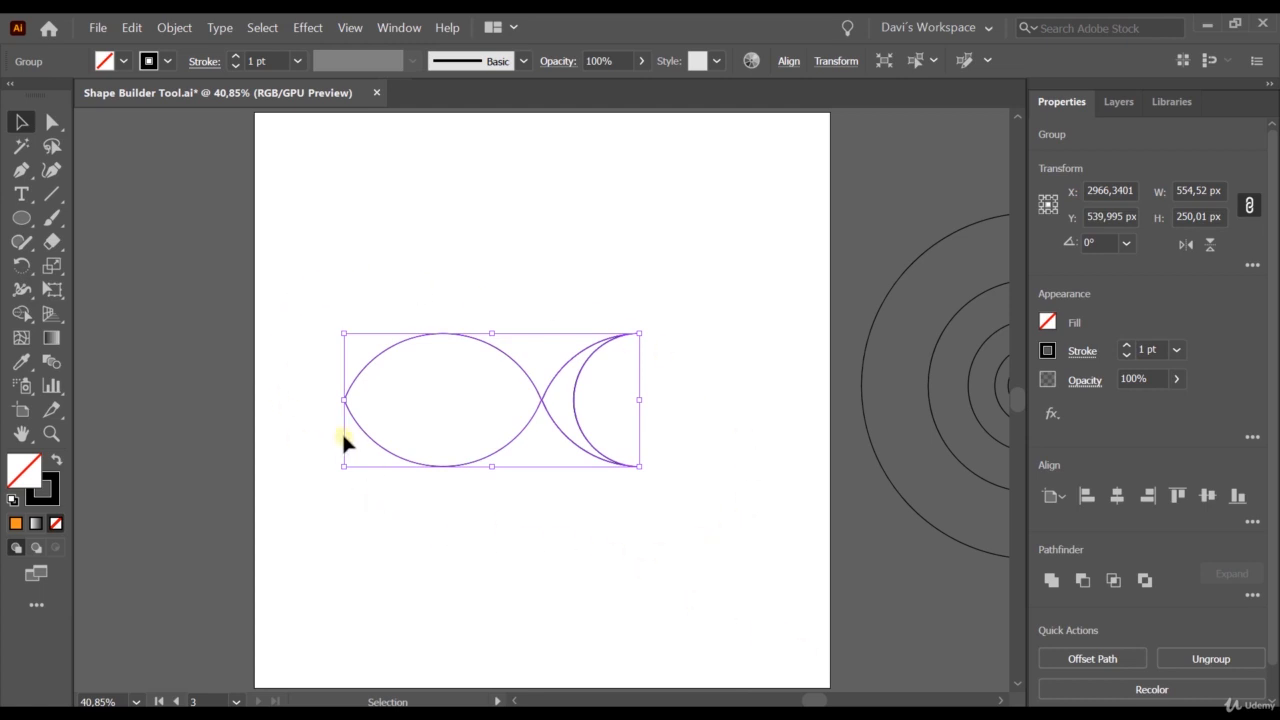
left_click(558, 570)
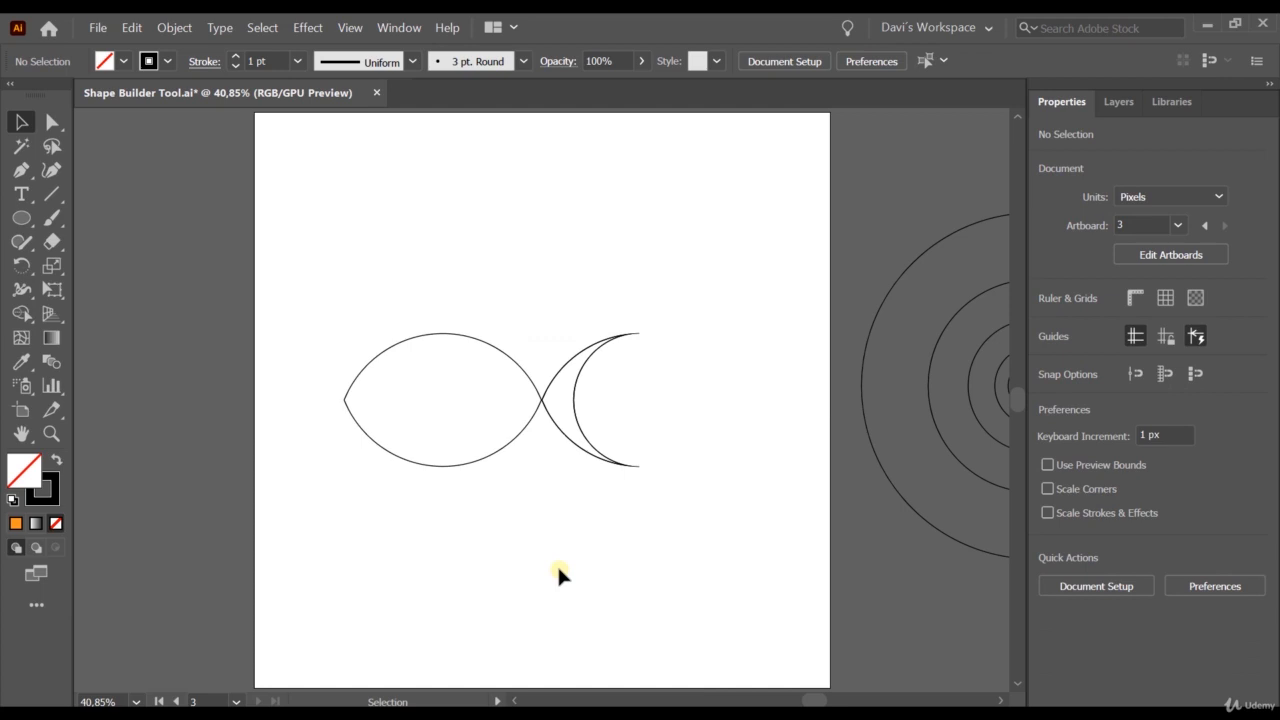